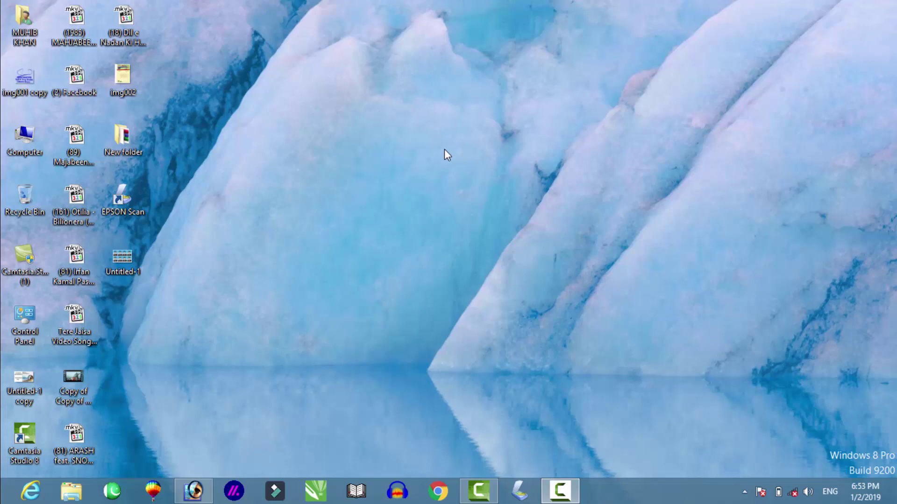
Step: Refresh the desktop twice from its right-click menu
{"action": "right_click", "coordinate": [442, 145]}
{"action": "left_click", "coordinate": [476, 183]}
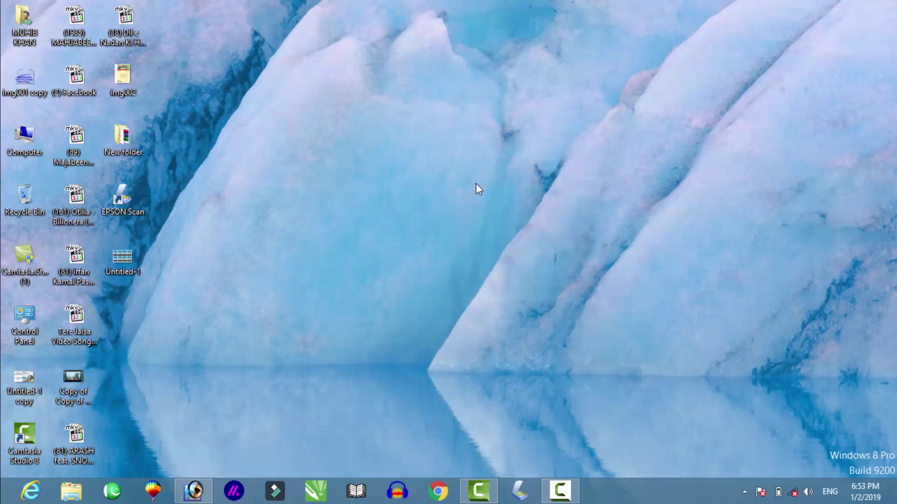
{"action": "right_click", "coordinate": [418, 260]}
{"action": "mouse_move", "coordinate": [193, 491]}
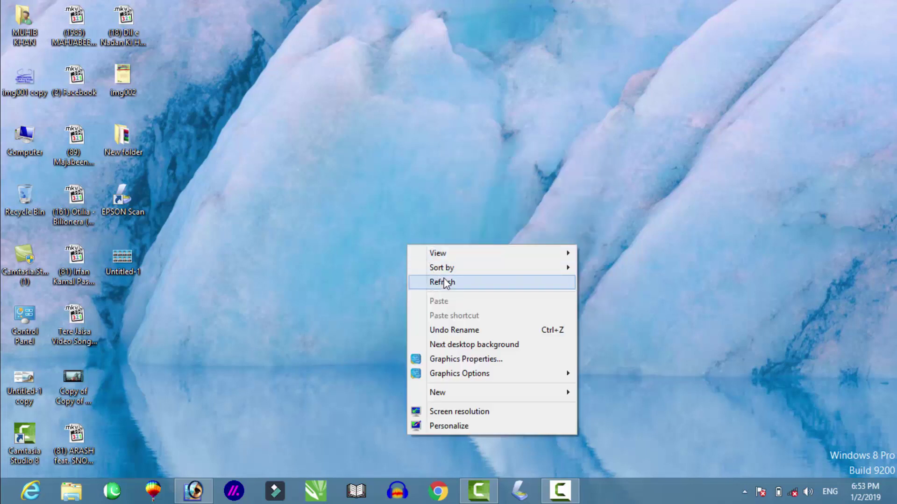
{"action": "left_click", "coordinate": [449, 282]}
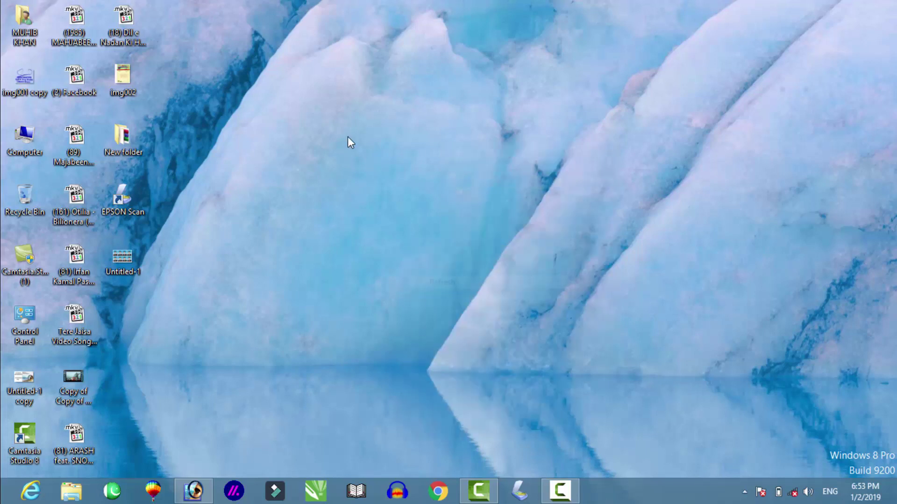
Step: Open Beautiful-Girls-Picture-HDQ-Cover in Photoshop and maximize its window
{"action": "left_click", "coordinate": [196, 496]}
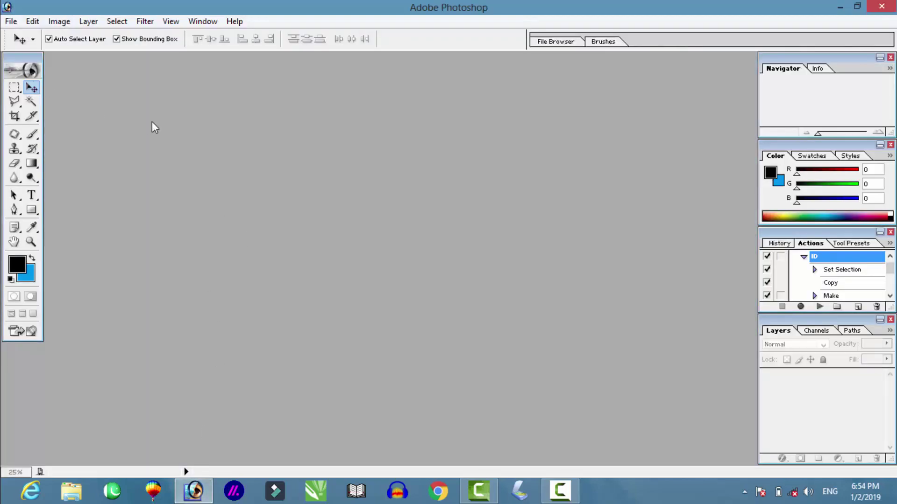
{"action": "double_click", "coordinate": [152, 122]}
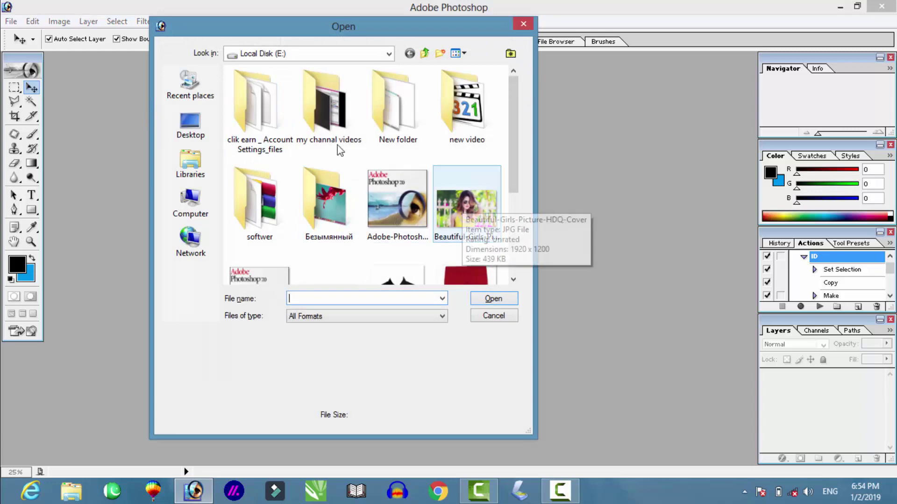
{"action": "left_click", "coordinate": [447, 205]}
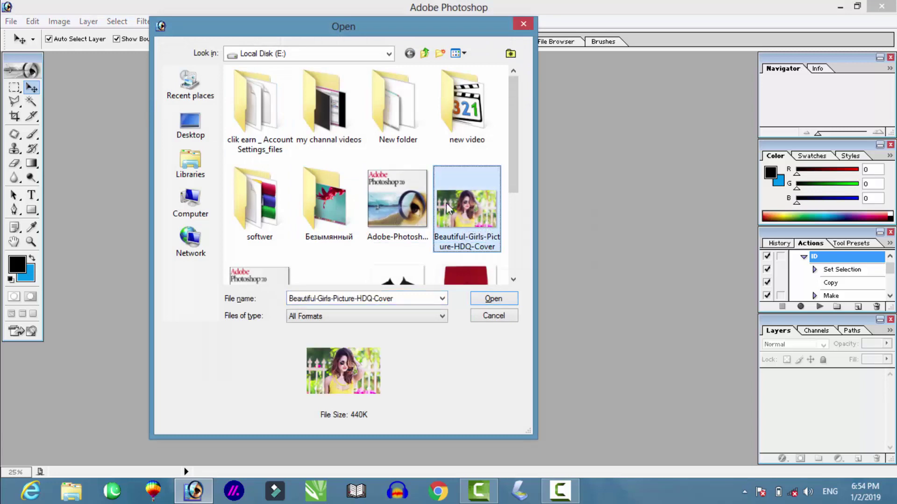
{"action": "left_click", "coordinate": [492, 298]}
{"action": "left_click", "coordinate": [442, 66]}
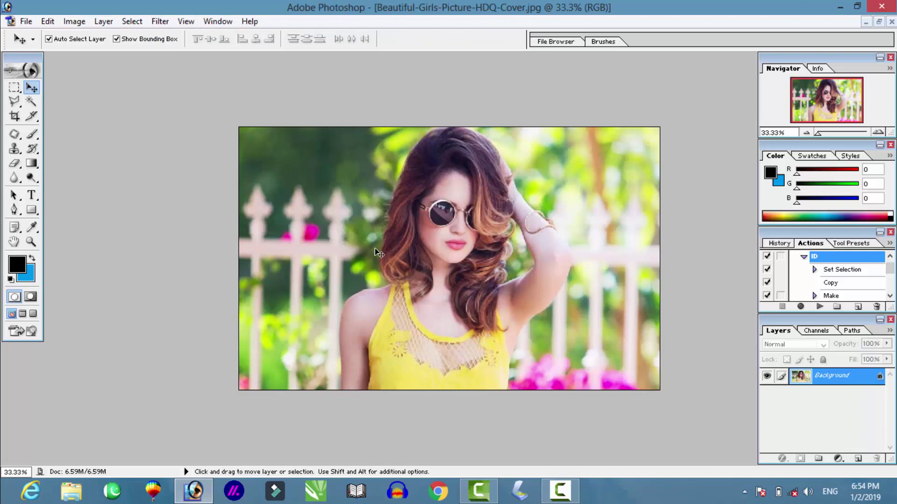
Step: Zoom the photo to 200%, pan down to the arm, and select the Polygonal Lasso Tool
{"action": "key", "text": "ctrl+plus"}
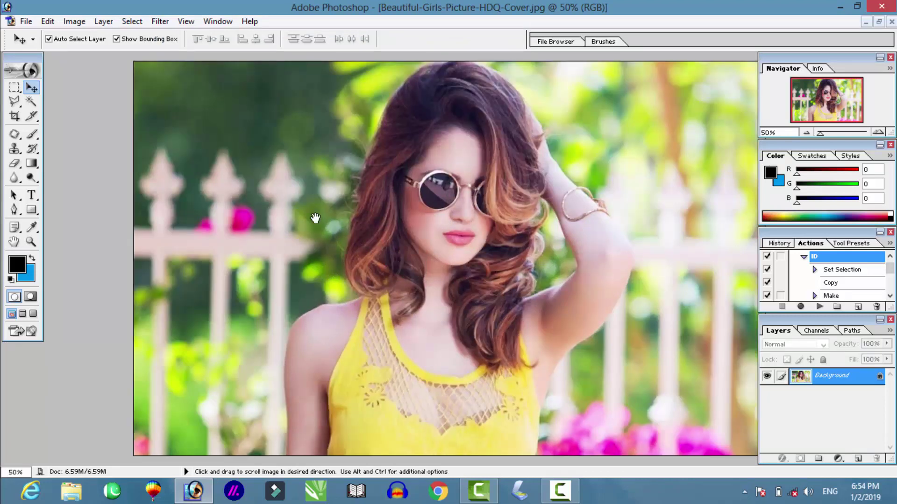
{"action": "key", "text": "ctrl+plus"}
{"action": "key", "text": "ctrl+plus"}
{"action": "key", "text": "ctrl+plus"}
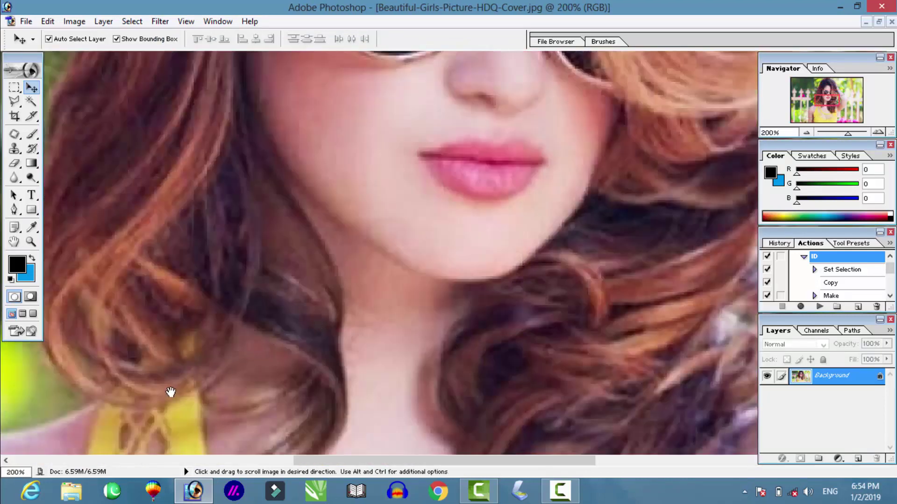
{"action": "mouse_move", "coordinate": [170, 392]}
{"action": "left_mouse_down"}
{"action": "mouse_move", "coordinate": [291, 320]}
{"action": "mouse_move", "coordinate": [339, 186]}
{"action": "mouse_move", "coordinate": [427, 132]}
{"action": "mouse_move", "coordinate": [480, 64]}
{"action": "left_mouse_up"}
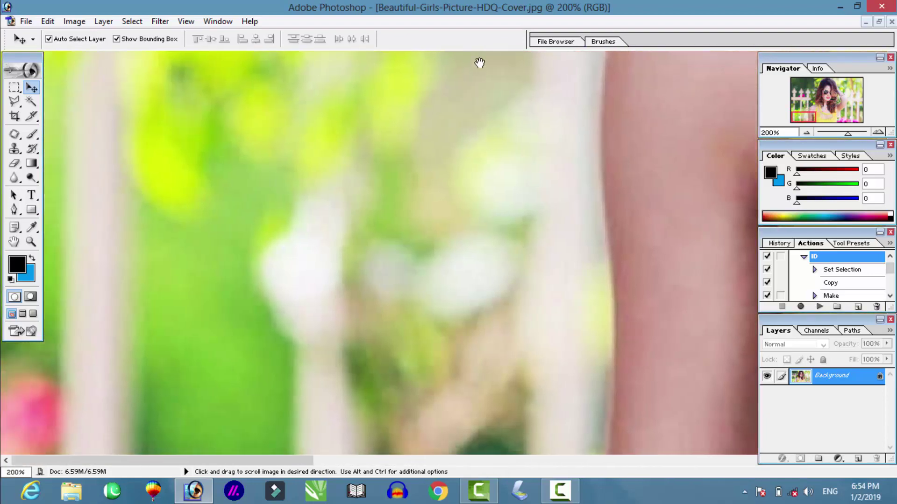
{"action": "left_click", "coordinate": [15, 102]}
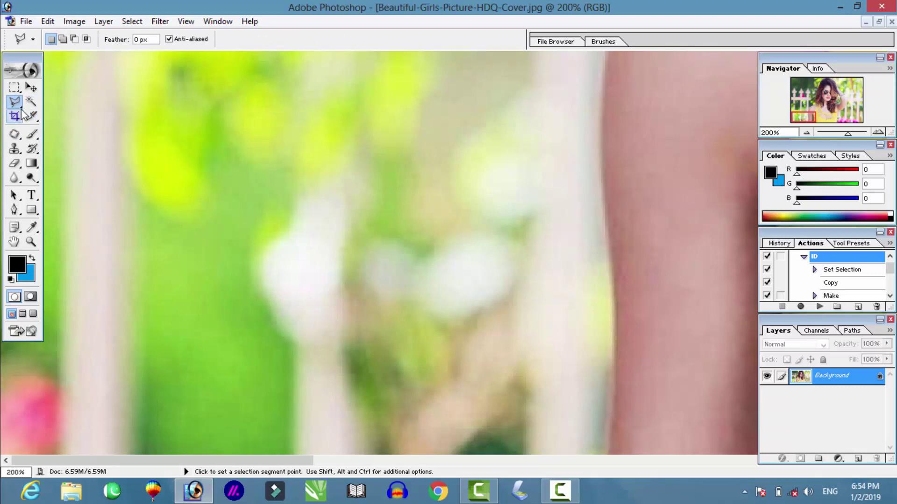
Step: Zoom out to 50% to see the woman, then magnify the arm's edge to 700%
{"action": "key", "text": "space"}
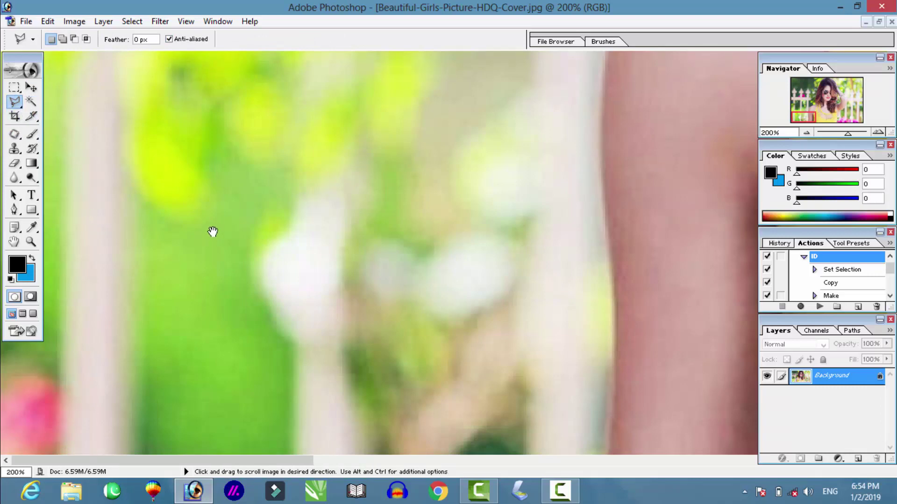
{"action": "key", "text": "ctrl+minus"}
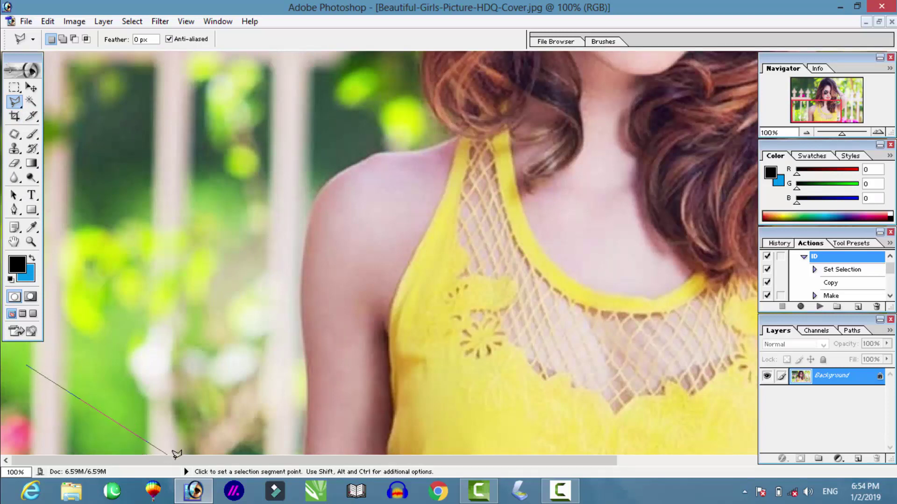
{"action": "key", "text": "ctrl+minus"}
{"action": "key", "text": "ctrl+minus"}
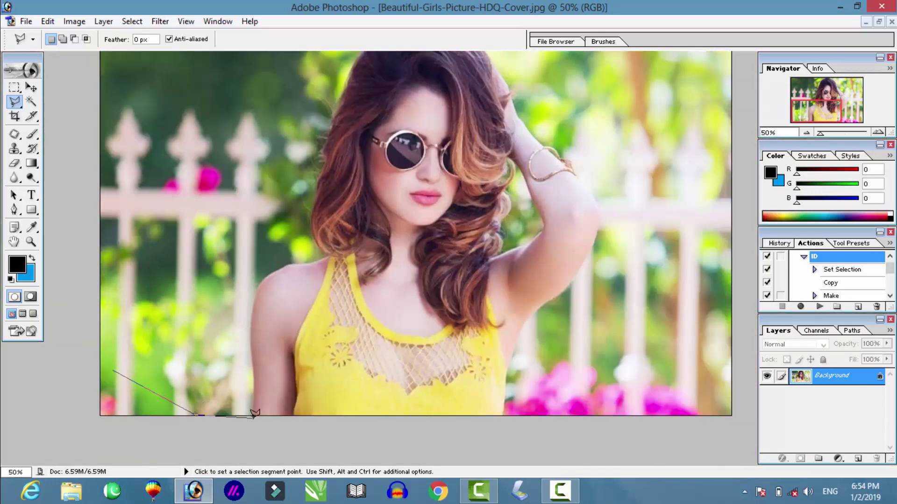
{"action": "left_click", "coordinate": [256, 388], "text": "ctrl"}
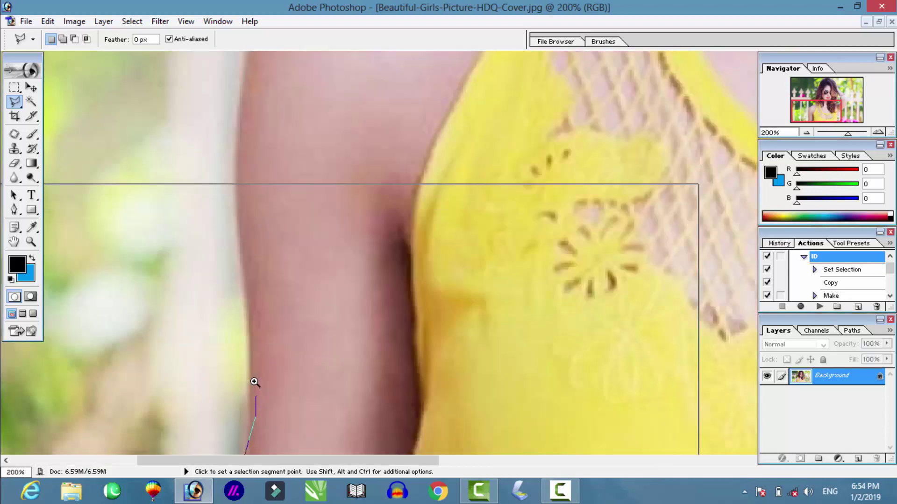
{"action": "left_click", "coordinate": [254, 380], "text": "ctrl"}
{"action": "left_click", "coordinate": [233, 297], "text": "ctrl"}
{"action": "left_click", "coordinate": [231, 288], "text": "ctrl"}
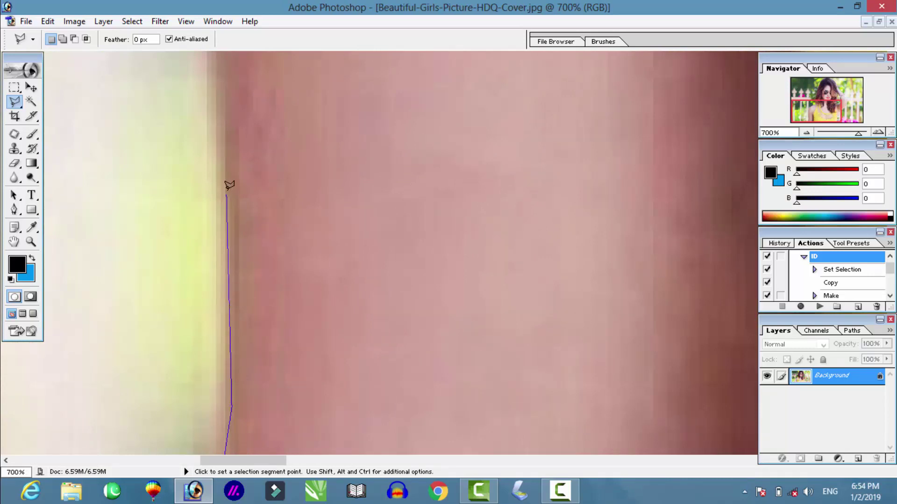
{"action": "mouse_move", "coordinate": [230, 184]}
{"action": "left_mouse_down"}
{"action": "mouse_move", "coordinate": [247, 251]}
{"action": "mouse_move", "coordinate": [276, 184]}
{"action": "left_mouse_up"}
Step: Start the lasso outline on the arm's skin edge and trace up toward the shoulder
{"action": "left_click", "coordinate": [240, 161]}
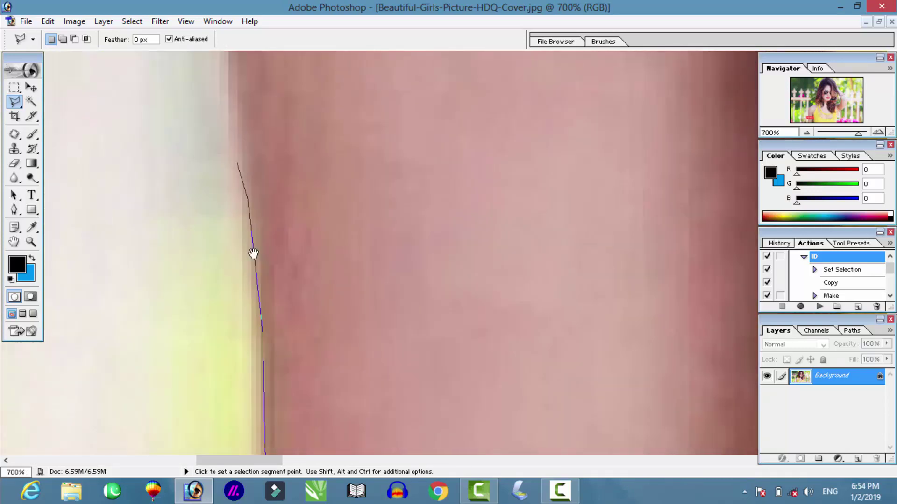
{"action": "mouse_move", "coordinate": [237, 152]}
{"action": "left_mouse_down"}
{"action": "mouse_move", "coordinate": [257, 193]}
{"action": "mouse_move", "coordinate": [242, 198]}
{"action": "left_mouse_up"}
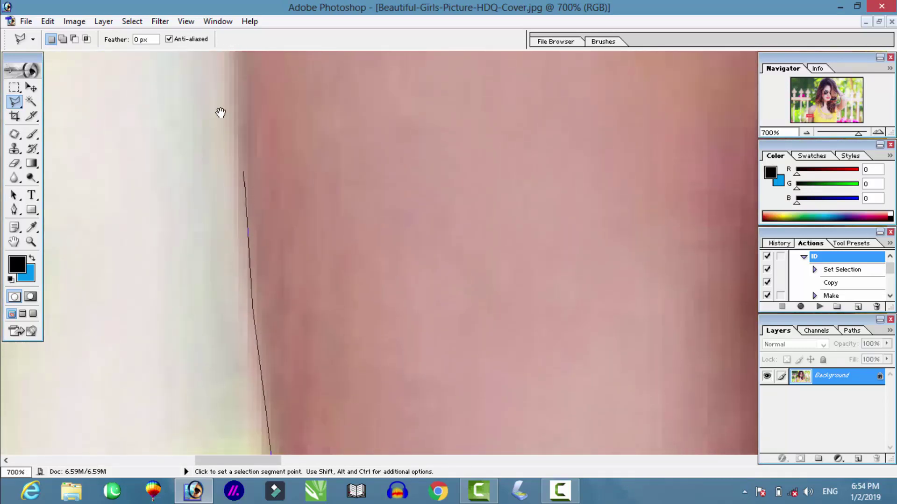
{"action": "mouse_move", "coordinate": [220, 113]}
{"action": "left_mouse_down"}
{"action": "mouse_move", "coordinate": [249, 210]}
{"action": "mouse_move", "coordinate": [140, 246]}
{"action": "left_mouse_up"}
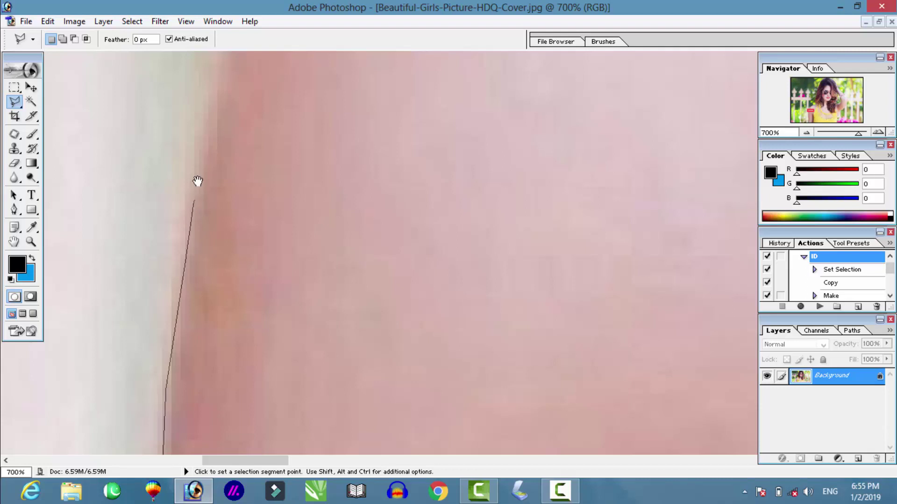
{"action": "left_click_drag", "start_coordinate": [197, 181], "coordinate": [171, 241]}
{"action": "mouse_move", "coordinate": [184, 188]}
{"action": "left_mouse_down"}
{"action": "mouse_move", "coordinate": [192, 232]}
{"action": "mouse_move", "coordinate": [181, 284]}
{"action": "left_mouse_up"}
{"action": "mouse_move", "coordinate": [206, 230]}
{"action": "left_mouse_down"}
{"action": "mouse_move", "coordinate": [186, 315]}
{"action": "mouse_move", "coordinate": [194, 340]}
{"action": "left_mouse_up"}
{"action": "left_click", "coordinate": [191, 343]}
{"action": "left_click_drag", "start_coordinate": [230, 310], "coordinate": [206, 350]}
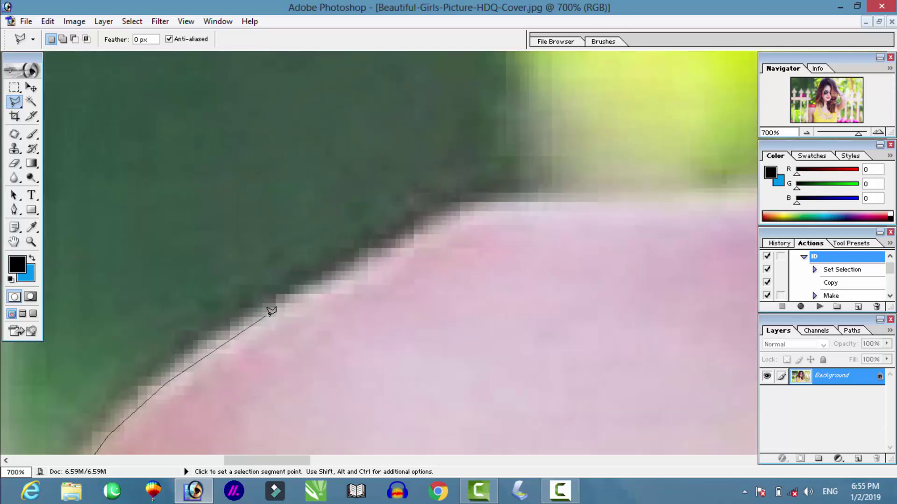
{"action": "left_click_drag", "start_coordinate": [320, 286], "coordinate": [226, 324]}
Step: At 1600% zoom, trace points along the shoulder to where it meets the hair
{"action": "left_click", "coordinate": [339, 273], "text": "ctrl"}
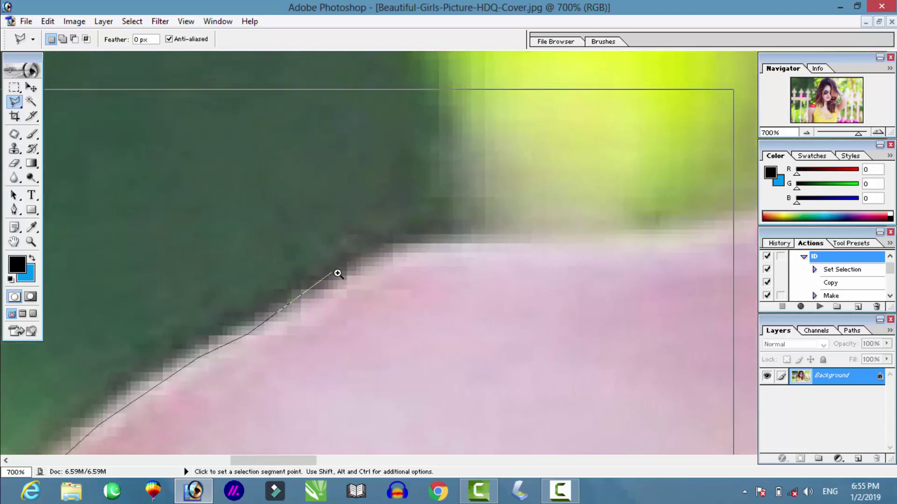
{"action": "left_click", "coordinate": [355, 279], "text": "ctrl"}
{"action": "left_click_drag", "start_coordinate": [425, 238], "coordinate": [290, 310]}
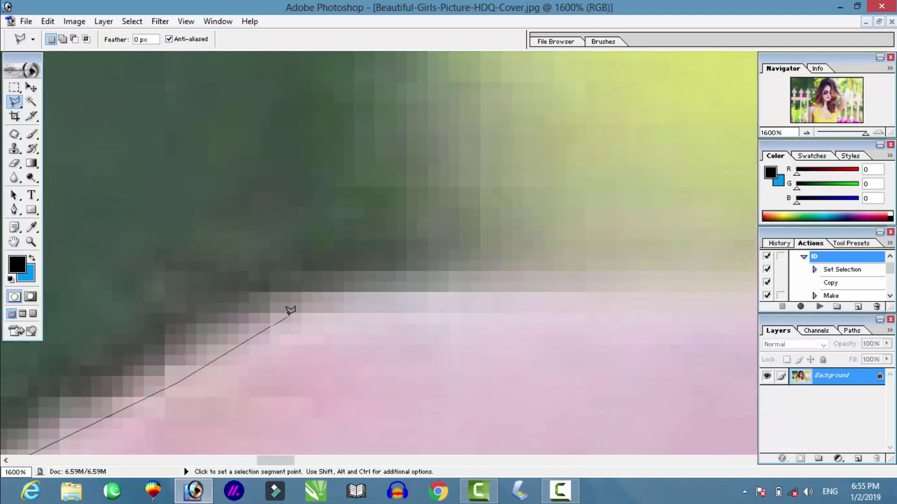
{"action": "left_click", "coordinate": [292, 315]}
{"action": "left_click_drag", "start_coordinate": [517, 294], "coordinate": [331, 303]}
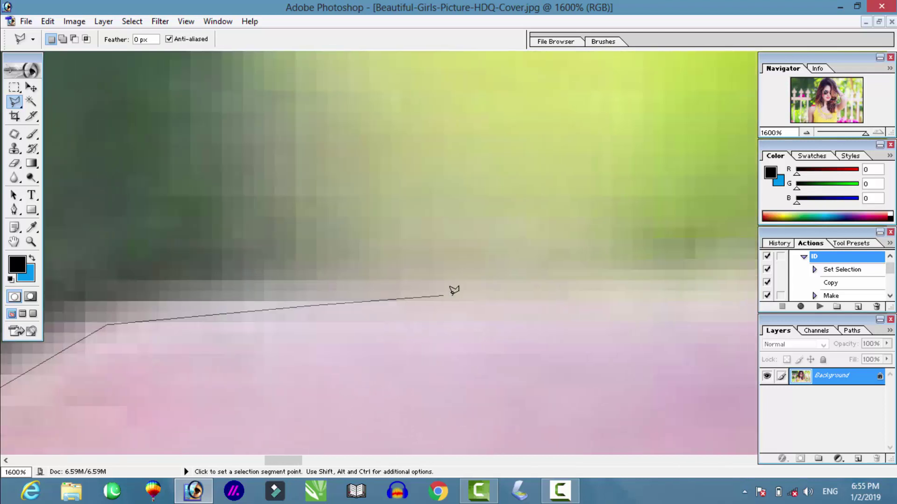
{"action": "left_click_drag", "start_coordinate": [423, 302], "coordinate": [397, 315]}
{"action": "left_click", "coordinate": [508, 300]}
{"action": "left_click_drag", "start_coordinate": [509, 300], "coordinate": [77, 348]}
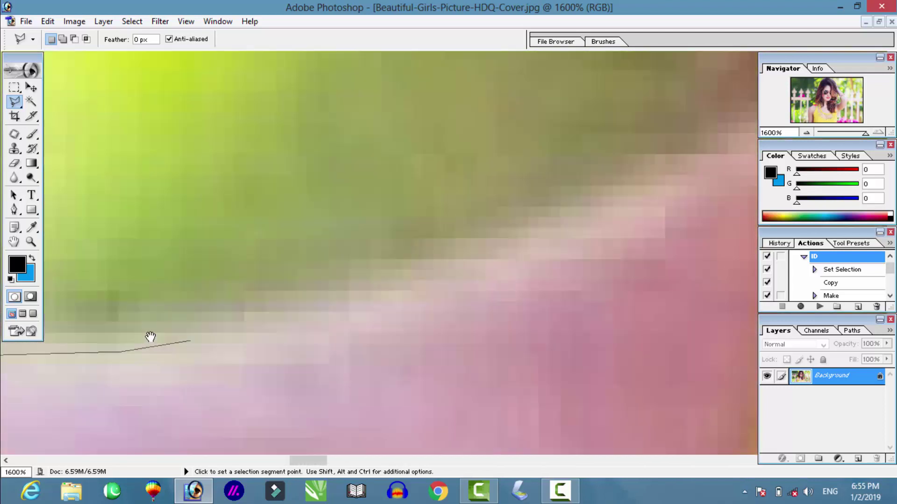
{"action": "left_click", "coordinate": [299, 319]}
{"action": "left_click_drag", "start_coordinate": [464, 250], "coordinate": [365, 341]}
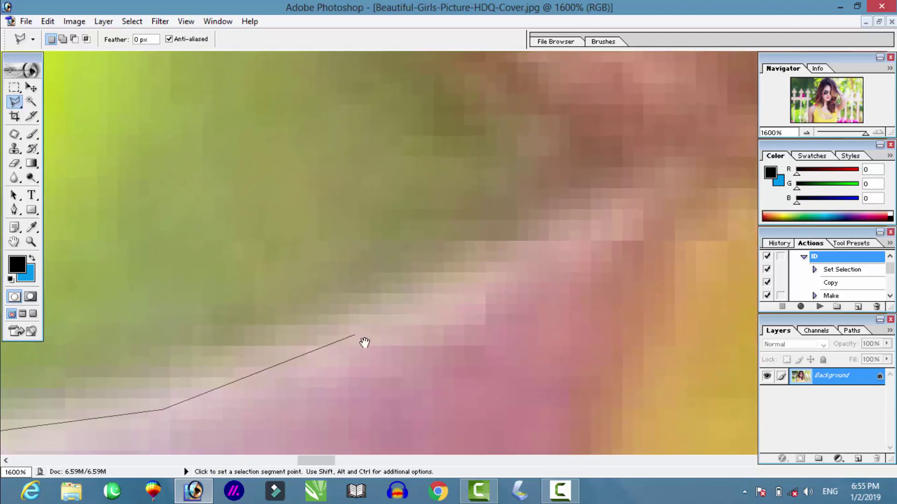
{"action": "left_click", "coordinate": [563, 257]}
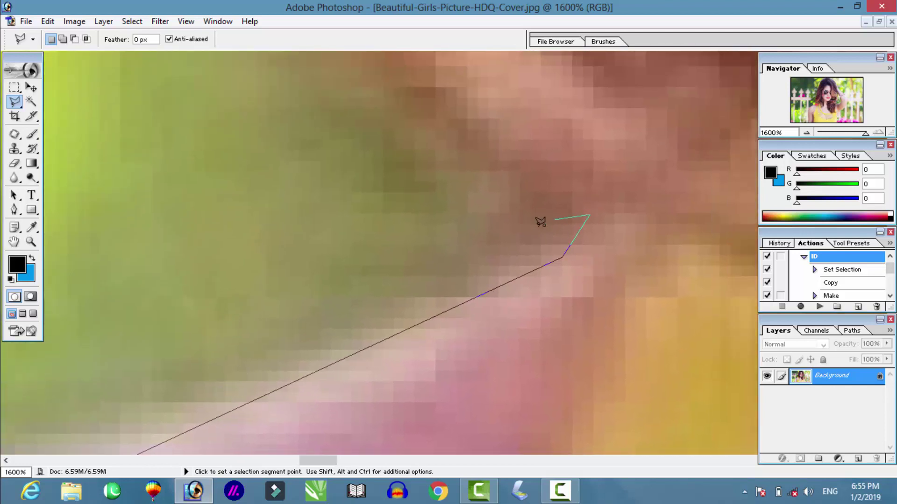
Step: Trace up the neck and the hair's outer edge against the green background
{"action": "scroll", "coordinate": [495, 199], "scroll_direction": "down", "scroll_amount": 3}
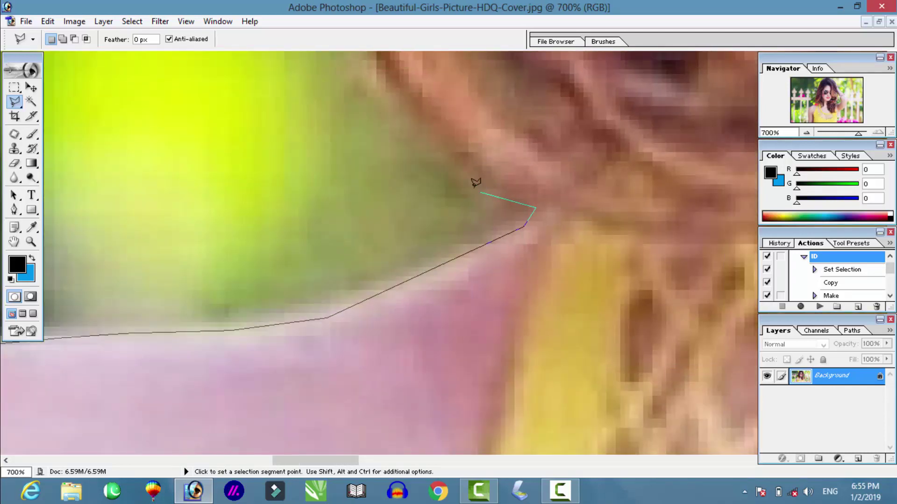
{"action": "left_click", "coordinate": [480, 192]}
{"action": "left_click_drag", "start_coordinate": [391, 100], "coordinate": [457, 240]}
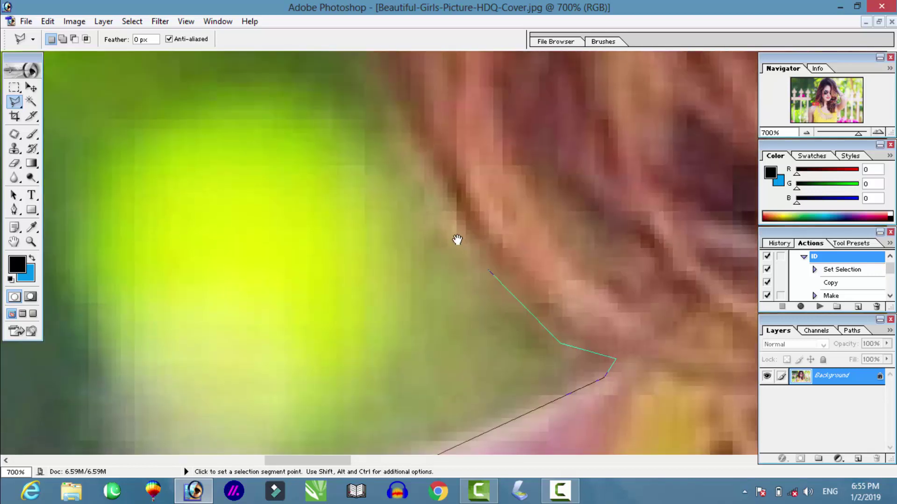
{"action": "left_click", "coordinate": [448, 202]}
{"action": "left_click_drag", "start_coordinate": [411, 140], "coordinate": [459, 238]}
{"action": "left_click", "coordinate": [442, 180]}
{"action": "left_click_drag", "start_coordinate": [426, 125], "coordinate": [430, 262]}
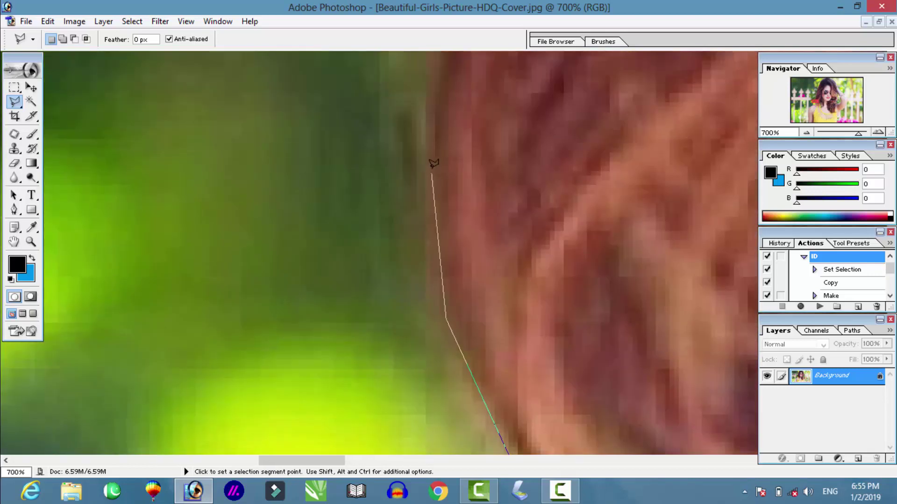
{"action": "left_click_drag", "start_coordinate": [432, 192], "coordinate": [423, 248]}
{"action": "left_click_drag", "start_coordinate": [438, 188], "coordinate": [433, 280]}
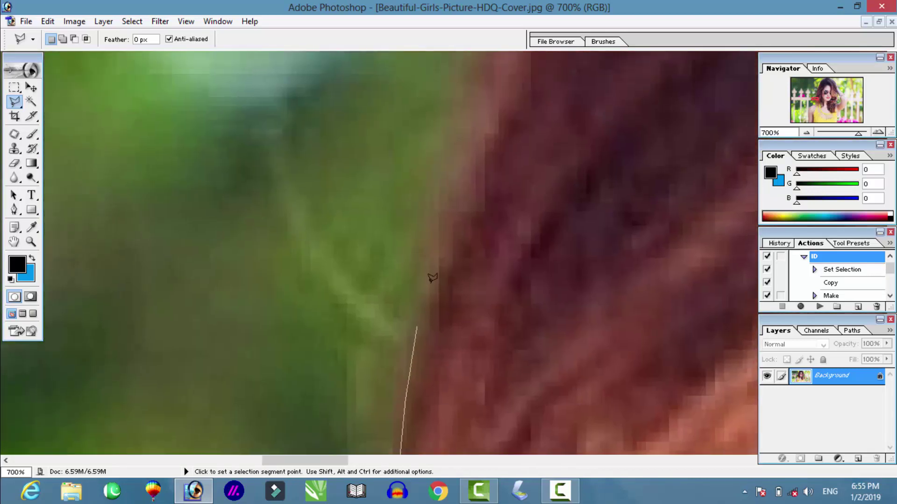
{"action": "left_click_drag", "start_coordinate": [478, 169], "coordinate": [439, 327]}
{"action": "left_click", "coordinate": [436, 291]}
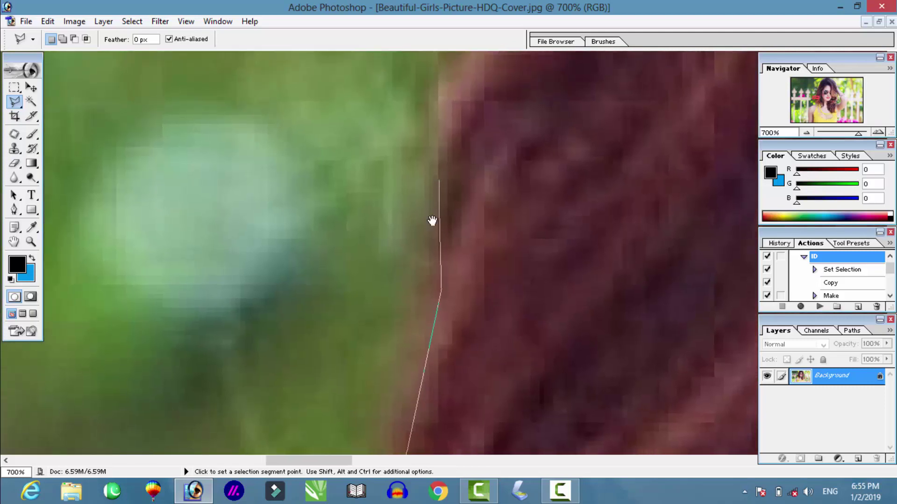
{"action": "left_click_drag", "start_coordinate": [432, 220], "coordinate": [415, 362]}
{"action": "left_click", "coordinate": [421, 279]}
Step: Continue following the hair edge upward toward the top of the head
{"action": "left_click_drag", "start_coordinate": [438, 245], "coordinate": [396, 362]}
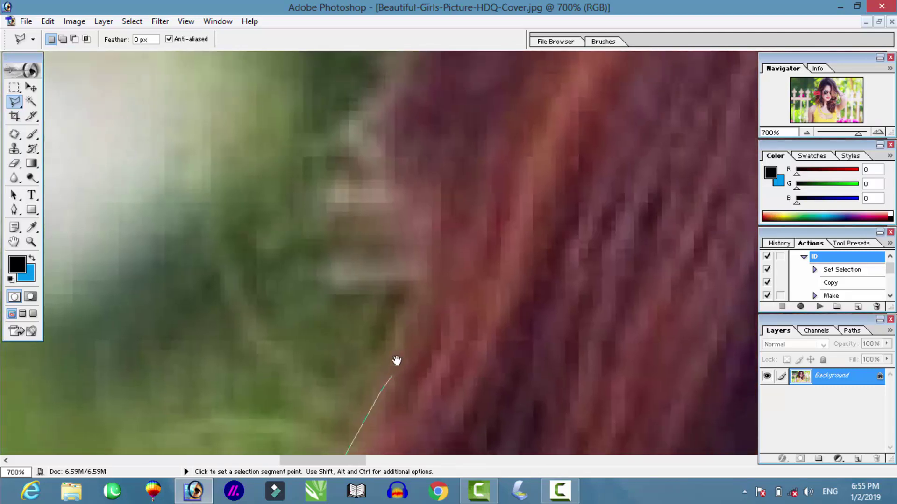
{"action": "left_click", "coordinate": [415, 300]}
{"action": "left_click_drag", "start_coordinate": [407, 201], "coordinate": [364, 289]}
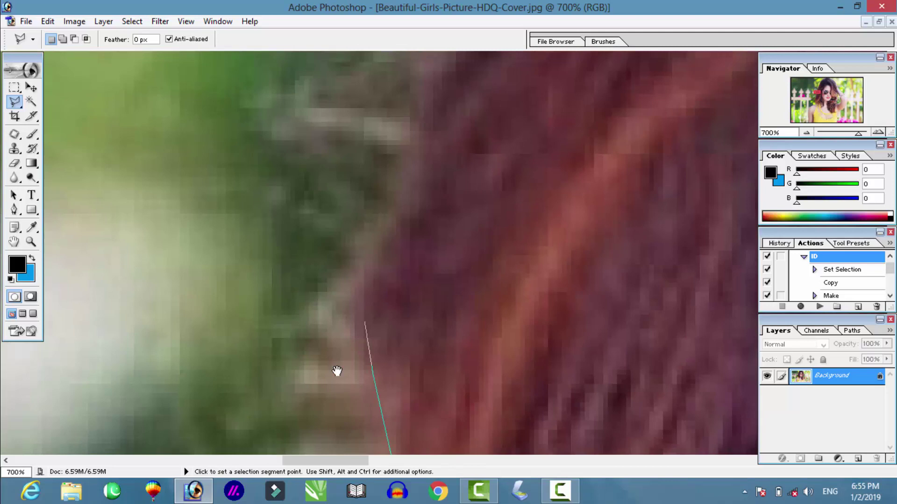
{"action": "left_click", "coordinate": [374, 260]}
{"action": "left_click_drag", "start_coordinate": [371, 353], "coordinate": [370, 416]}
{"action": "mouse_move", "coordinate": [406, 173]}
{"action": "left_mouse_down"}
{"action": "mouse_move", "coordinate": [415, 261]}
{"action": "mouse_move", "coordinate": [382, 411]}
{"action": "left_mouse_up"}
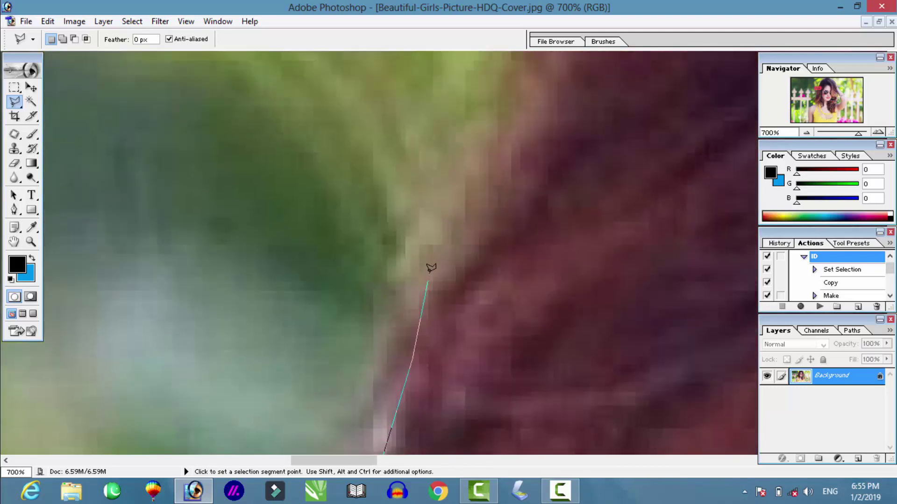
{"action": "left_click_drag", "start_coordinate": [428, 262], "coordinate": [378, 455]}
{"action": "left_click_drag", "start_coordinate": [446, 317], "coordinate": [231, 369]}
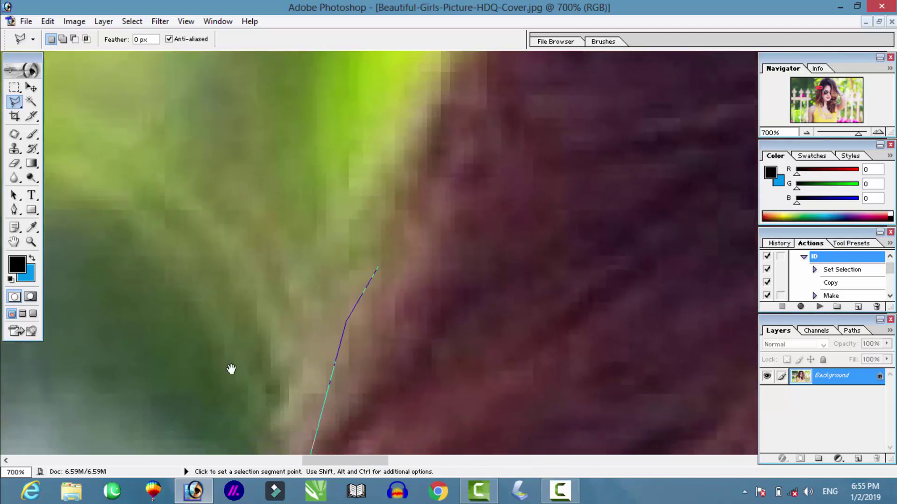
{"action": "left_click_drag", "start_coordinate": [429, 160], "coordinate": [381, 311]}
{"action": "mouse_move", "coordinate": [389, 381]}
{"action": "left_mouse_down"}
{"action": "mouse_move", "coordinate": [405, 298]}
{"action": "mouse_move", "coordinate": [385, 358]}
{"action": "mouse_move", "coordinate": [444, 276]}
{"action": "mouse_move", "coordinate": [327, 414]}
{"action": "mouse_move", "coordinate": [513, 240]}
{"action": "mouse_move", "coordinate": [285, 394]}
{"action": "left_mouse_up"}
Step: Place outline points across the top of the head to the far hair edge
{"action": "left_click", "coordinate": [410, 227]}
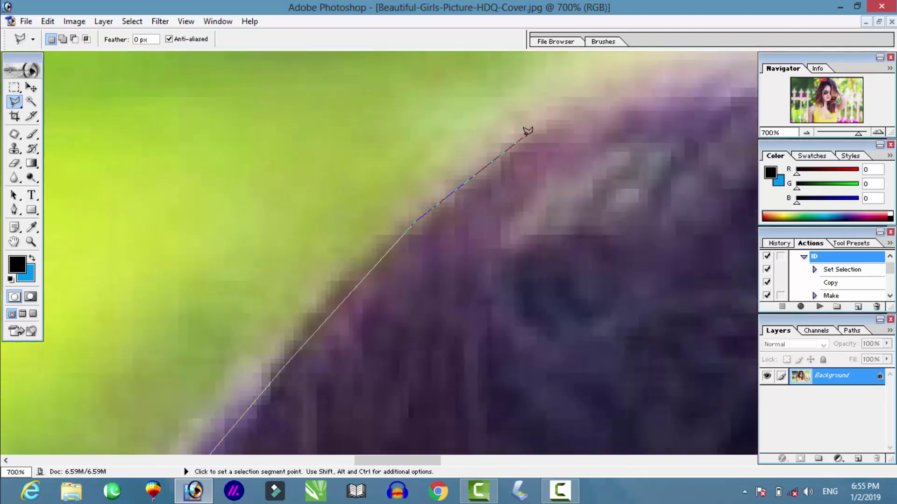
{"action": "left_click", "coordinate": [527, 132]}
{"action": "mouse_move", "coordinate": [528, 131]}
{"action": "left_mouse_down"}
{"action": "mouse_move", "coordinate": [411, 171]}
{"action": "mouse_move", "coordinate": [370, 170]}
{"action": "left_mouse_up"}
{"action": "left_click", "coordinate": [518, 64]}
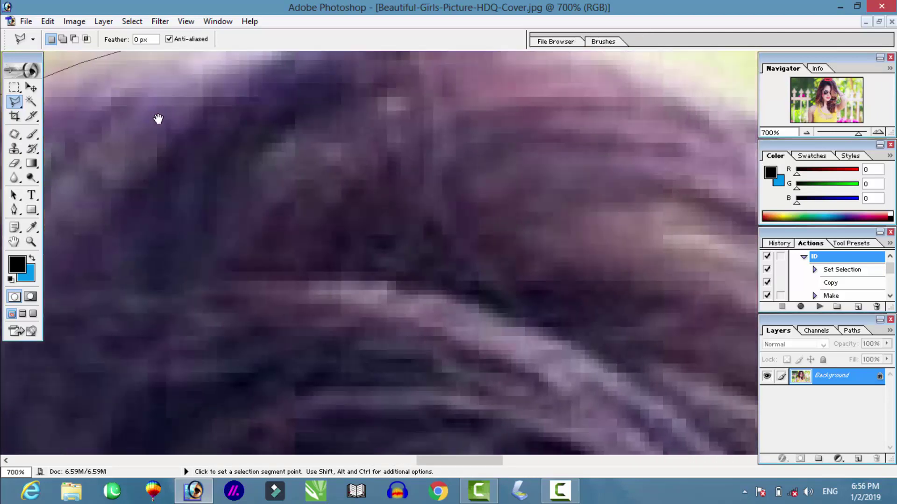
{"action": "left_click_drag", "start_coordinate": [158, 118], "coordinate": [299, 100]}
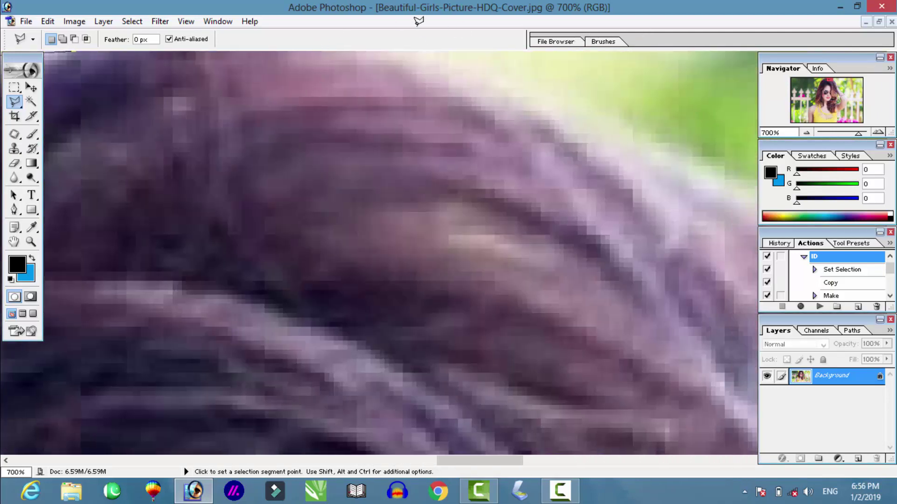
{"action": "left_click", "coordinate": [546, 77]}
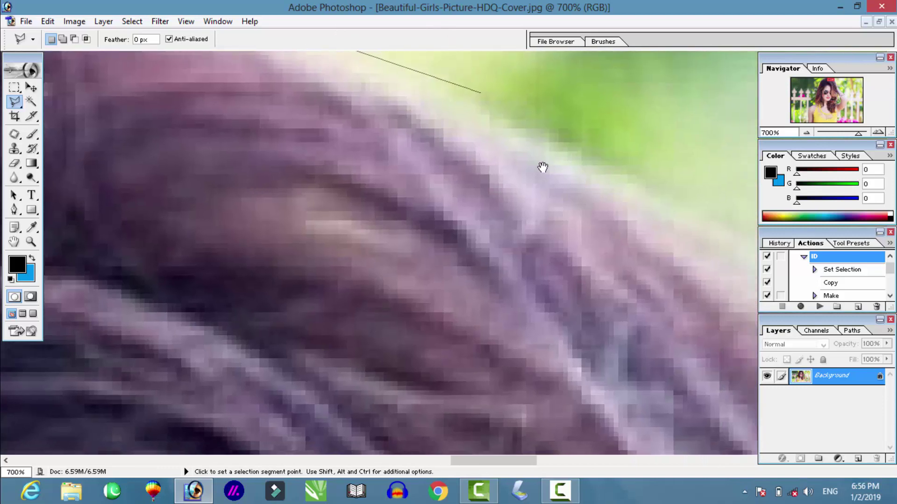
Step: Trace down the far side of the hair to the pink ends, removing misplaced points
{"action": "left_click_drag", "start_coordinate": [541, 168], "coordinate": [198, 220]}
{"action": "left_click", "coordinate": [233, 154]}
{"action": "mouse_move", "coordinate": [232, 154]}
{"action": "left_mouse_down"}
{"action": "mouse_move", "coordinate": [282, 195]}
{"action": "mouse_move", "coordinate": [301, 139]}
{"action": "left_mouse_up"}
{"action": "left_click_drag", "start_coordinate": [402, 296], "coordinate": [369, 206]}
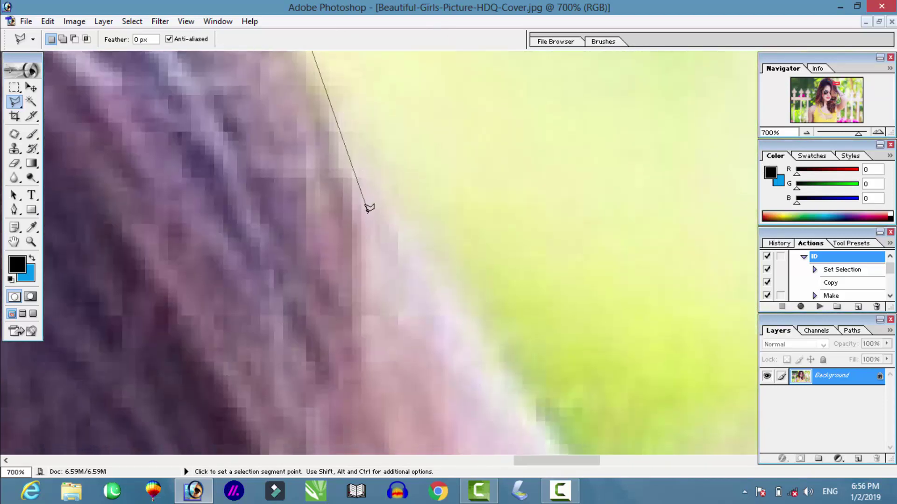
{"action": "mouse_move", "coordinate": [300, 176]}
{"action": "left_mouse_down"}
{"action": "mouse_move", "coordinate": [321, 192]}
{"action": "mouse_move", "coordinate": [257, 55]}
{"action": "left_mouse_up"}
{"action": "left_click", "coordinate": [321, 192]}
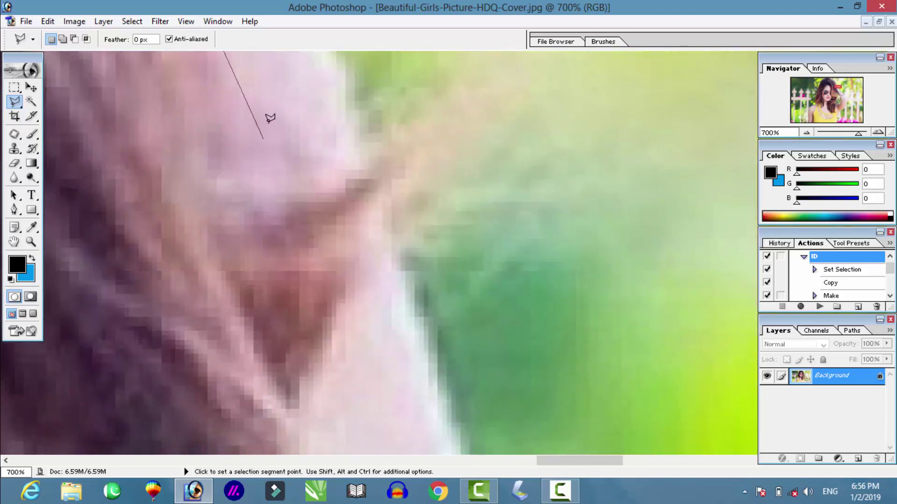
{"action": "left_click_drag", "start_coordinate": [267, 116], "coordinate": [281, 266]}
{"action": "key", "text": "BackSpace"}
{"action": "key", "text": "BackSpace"}
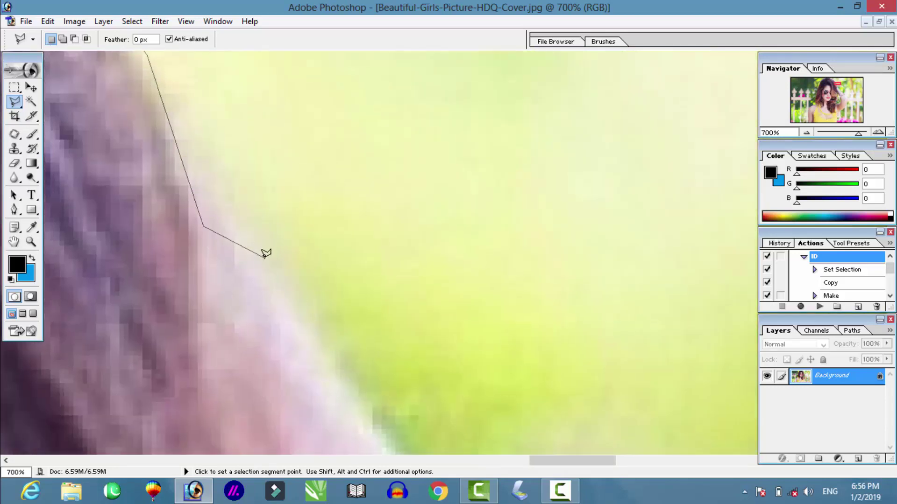
{"action": "left_click_drag", "start_coordinate": [242, 223], "coordinate": [198, 164]}
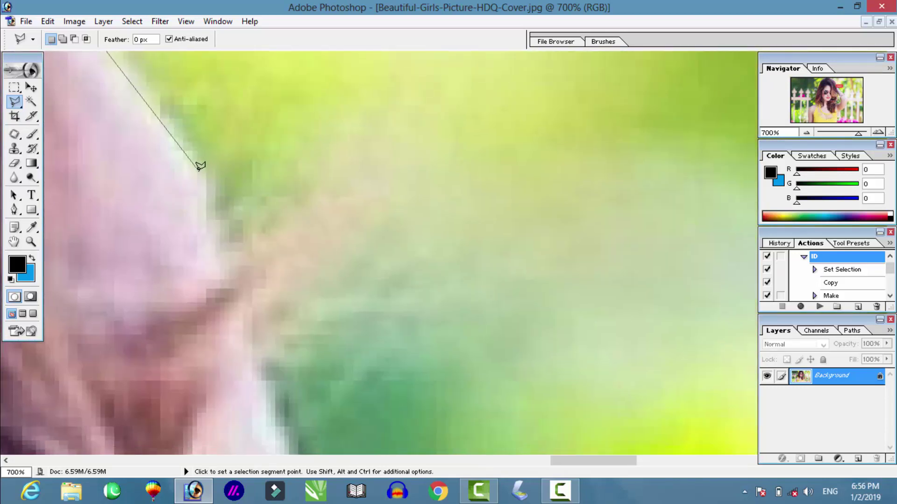
{"action": "left_click", "coordinate": [208, 177]}
Step: Continue the outline down the pink edge to where it meets the tan band
{"action": "left_click_drag", "start_coordinate": [230, 266], "coordinate": [227, 217]}
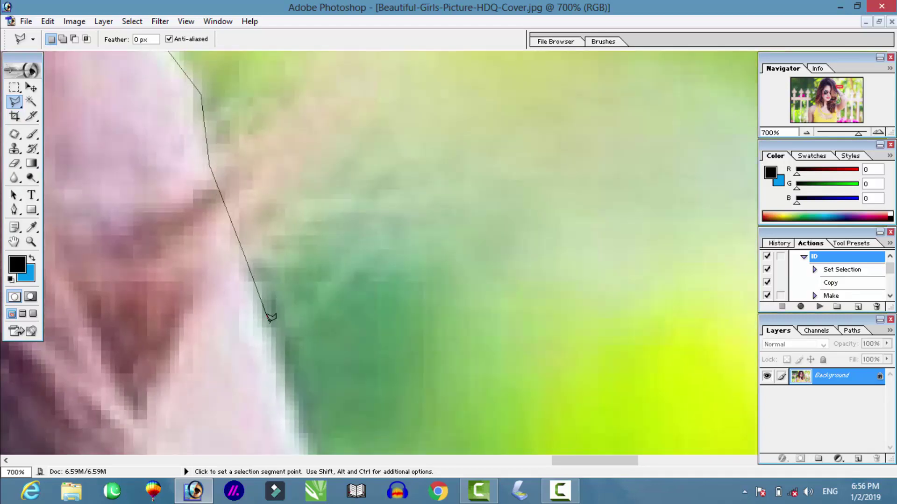
{"action": "left_click_drag", "start_coordinate": [270, 356], "coordinate": [257, 120]}
{"action": "left_click", "coordinate": [257, 186]}
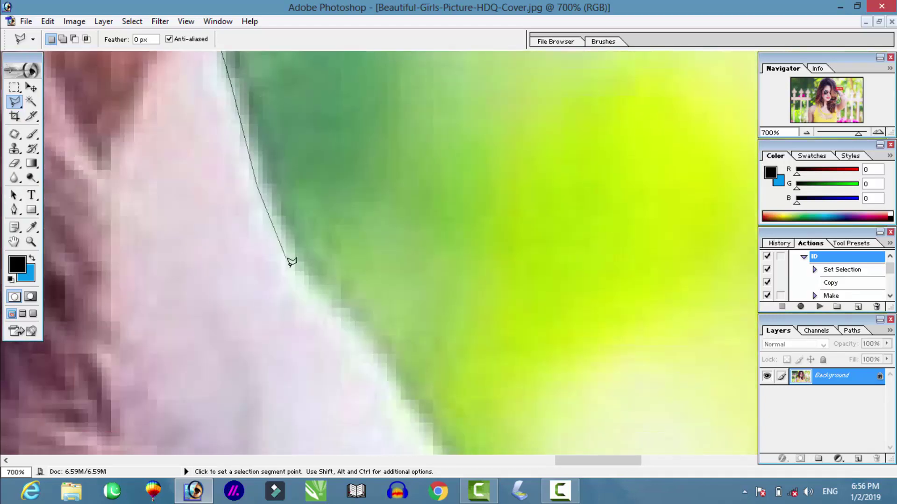
{"action": "left_click", "coordinate": [293, 268]}
{"action": "left_click_drag", "start_coordinate": [318, 302], "coordinate": [201, 100]}
{"action": "left_click", "coordinate": [314, 286]}
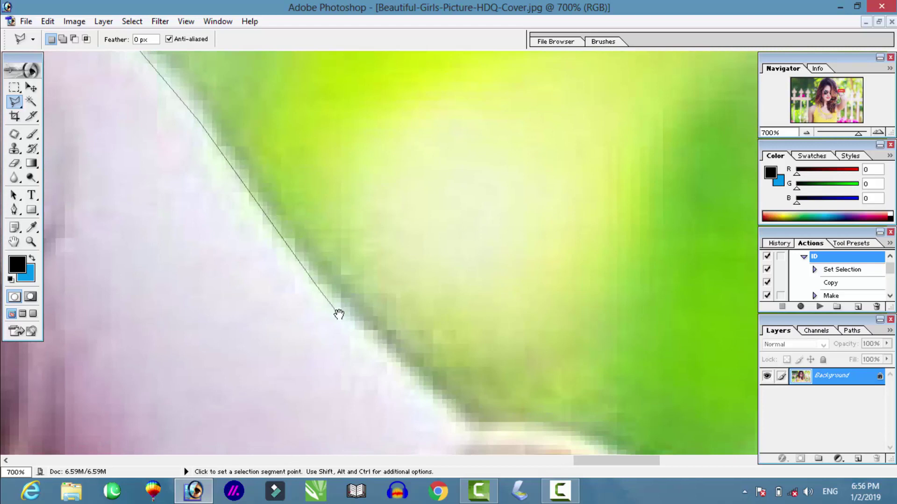
{"action": "left_click_drag", "start_coordinate": [340, 314], "coordinate": [254, 212]}
{"action": "left_click", "coordinate": [206, 156]}
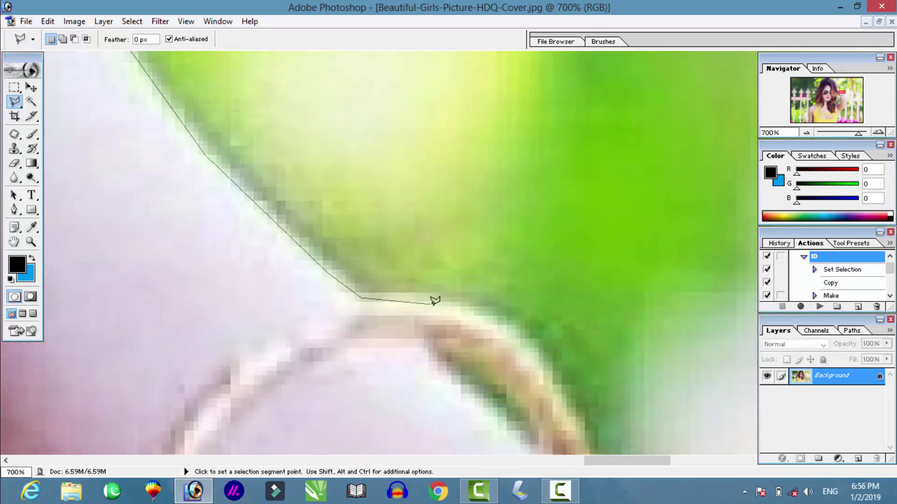
Step: Trace points along the tan band's edge down to where it meets the green
{"action": "scroll", "coordinate": [428, 296], "scroll_direction": "up", "scroll_amount": 1}
{"action": "scroll", "coordinate": [422, 298], "scroll_direction": "up", "scroll_amount": 1}
{"action": "scroll", "coordinate": [423, 299], "scroll_direction": "up", "scroll_amount": 1}
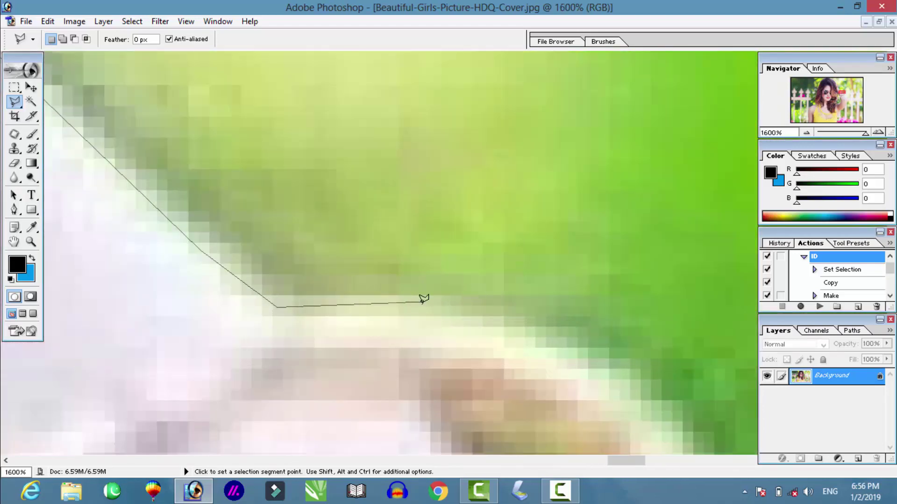
{"action": "left_click", "coordinate": [425, 304]}
{"action": "left_click", "coordinate": [537, 315]}
{"action": "left_click_drag", "start_coordinate": [578, 352], "coordinate": [425, 265]}
{"action": "left_click", "coordinate": [425, 265]}
{"action": "left_click_drag", "start_coordinate": [483, 328], "coordinate": [308, 152]}
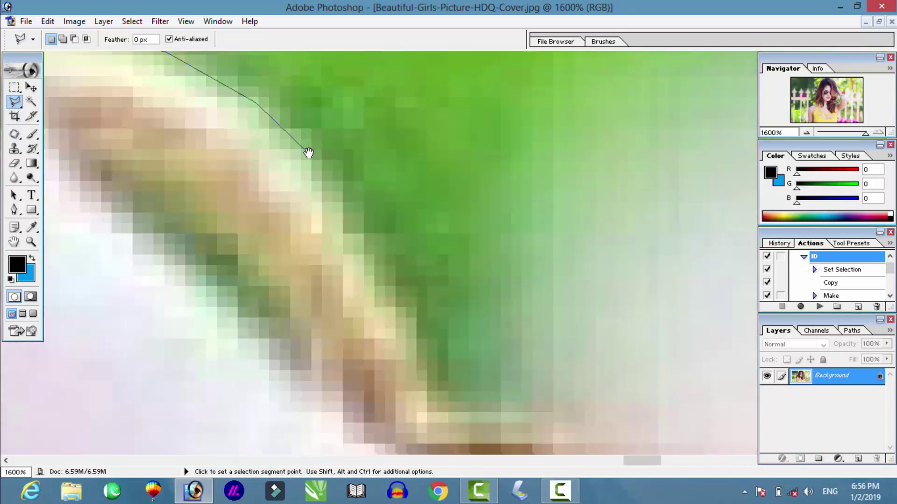
{"action": "left_click", "coordinate": [337, 205]}
Step: Trace the band's underside and the pale edge along the hand and finger
{"action": "left_click_drag", "start_coordinate": [365, 284], "coordinate": [332, 196]}
{"action": "left_click", "coordinate": [330, 212]}
{"action": "left_click", "coordinate": [334, 261]}
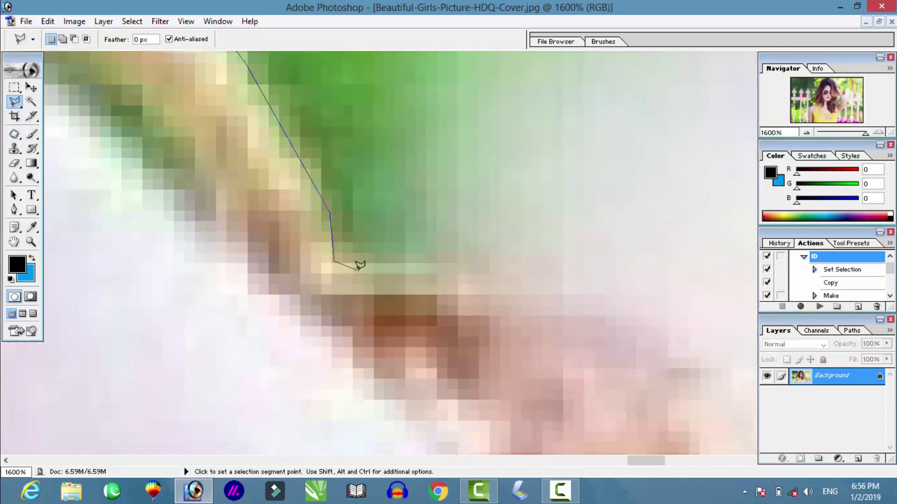
{"action": "left_click", "coordinate": [374, 270]}
{"action": "left_click_drag", "start_coordinate": [435, 265], "coordinate": [310, 163]}
{"action": "left_click", "coordinate": [329, 177]}
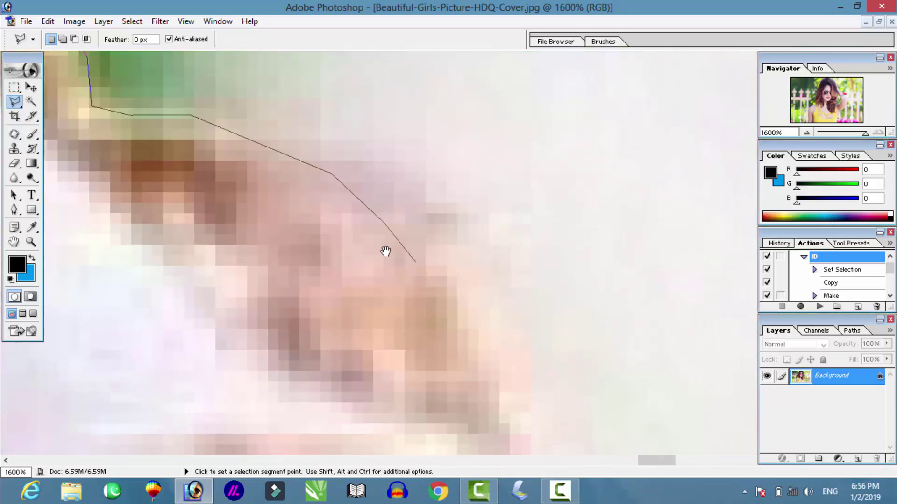
{"action": "mouse_move", "coordinate": [381, 257]}
{"action": "left_mouse_down"}
{"action": "mouse_move", "coordinate": [311, 133]}
{"action": "mouse_move", "coordinate": [338, 124]}
{"action": "left_mouse_up"}
{"action": "left_click", "coordinate": [330, 120]}
{"action": "left_click", "coordinate": [335, 191]}
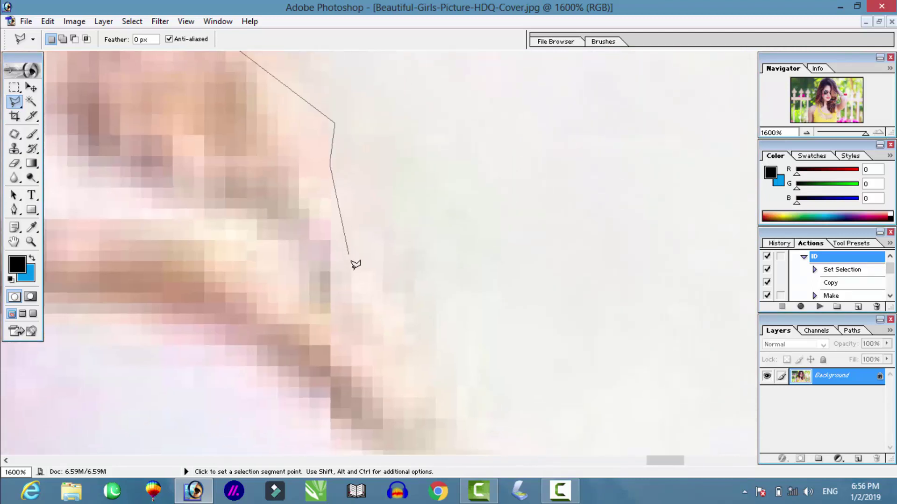
{"action": "left_click_drag", "start_coordinate": [355, 262], "coordinate": [353, 187]}
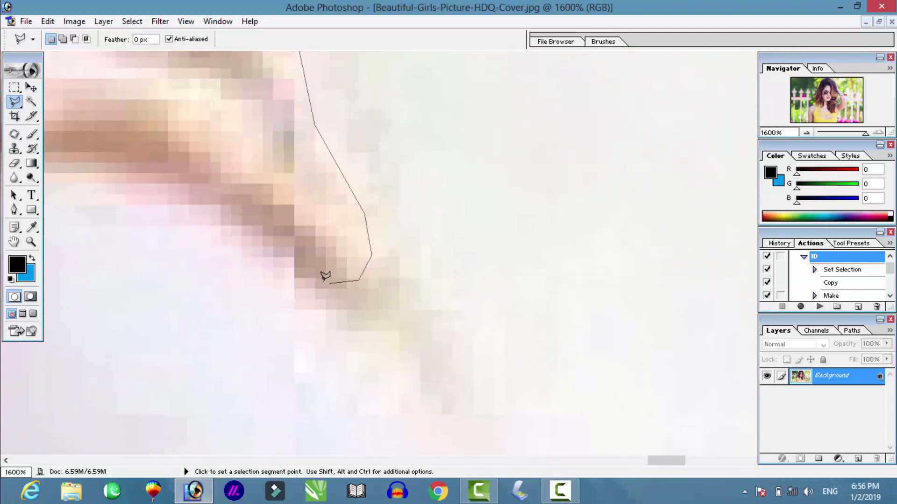
{"action": "left_click", "coordinate": [296, 265]}
{"action": "left_click_drag", "start_coordinate": [296, 265], "coordinate": [291, 57]}
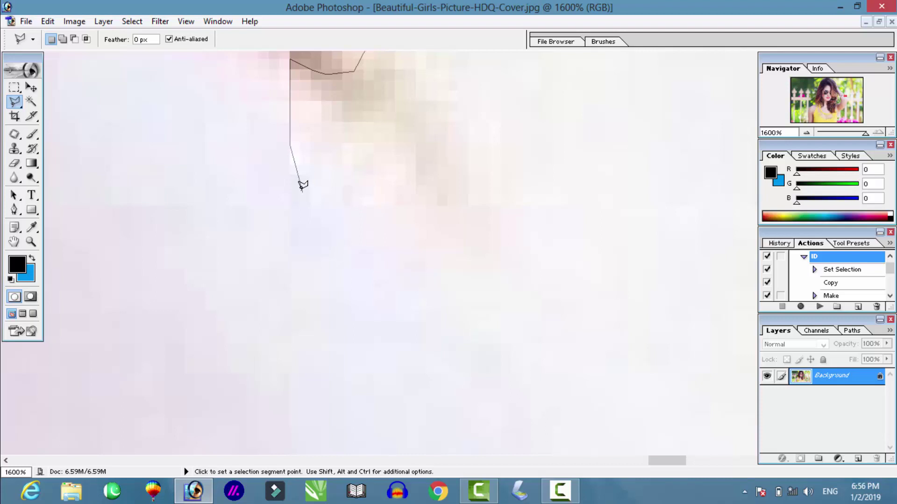
{"action": "left_click_drag", "start_coordinate": [303, 185], "coordinate": [257, 296]}
Step: Zoom back out to 200% around the raised arm
{"action": "left_click", "coordinate": [483, 72], "text": "alt"}
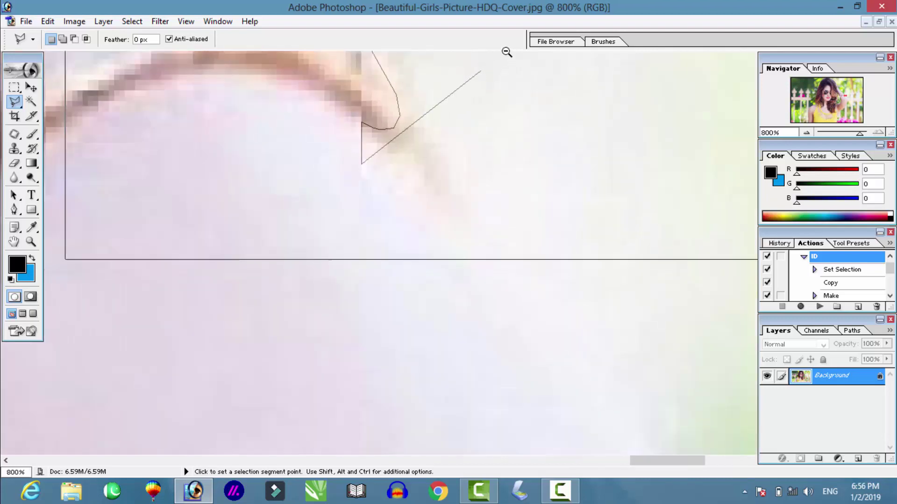
{"action": "left_click", "coordinate": [507, 52], "text": "alt"}
{"action": "left_click", "coordinate": [436, 170], "text": "alt"}
{"action": "left_click", "coordinate": [420, 200], "text": "alt"}
{"action": "left_click", "coordinate": [422, 180], "text": "alt"}
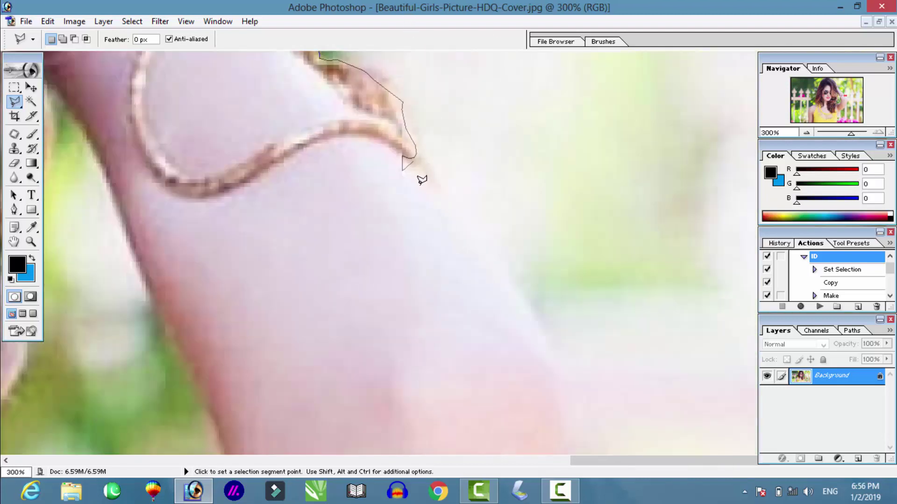
{"action": "left_click", "coordinate": [423, 185], "text": "alt"}
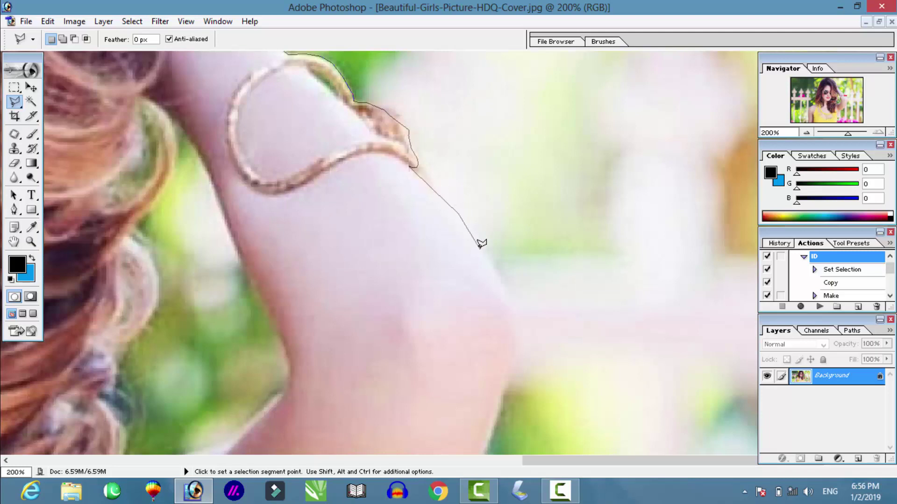
Step: Trace down the upper arm, armpit curve and side to the image's bottom edge
{"action": "left_click_drag", "start_coordinate": [440, 206], "coordinate": [384, 130]}
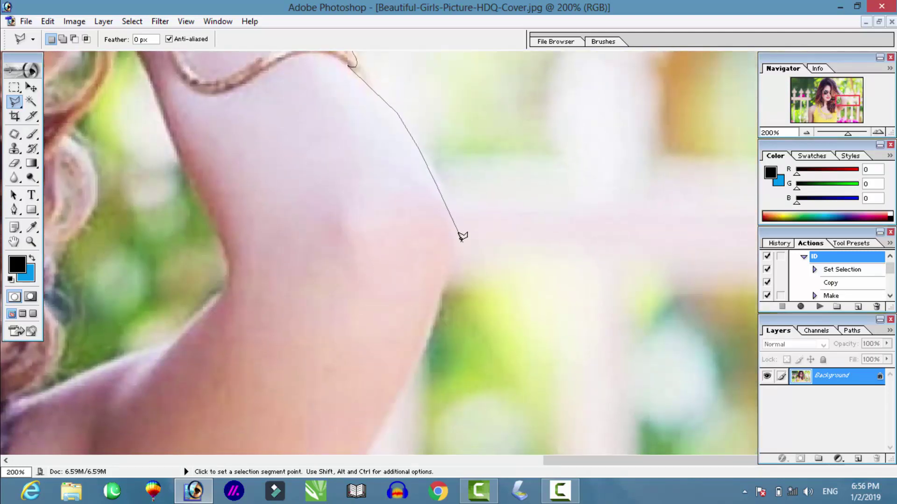
{"action": "left_click", "coordinate": [452, 234]}
{"action": "left_click_drag", "start_coordinate": [464, 212], "coordinate": [503, 64]}
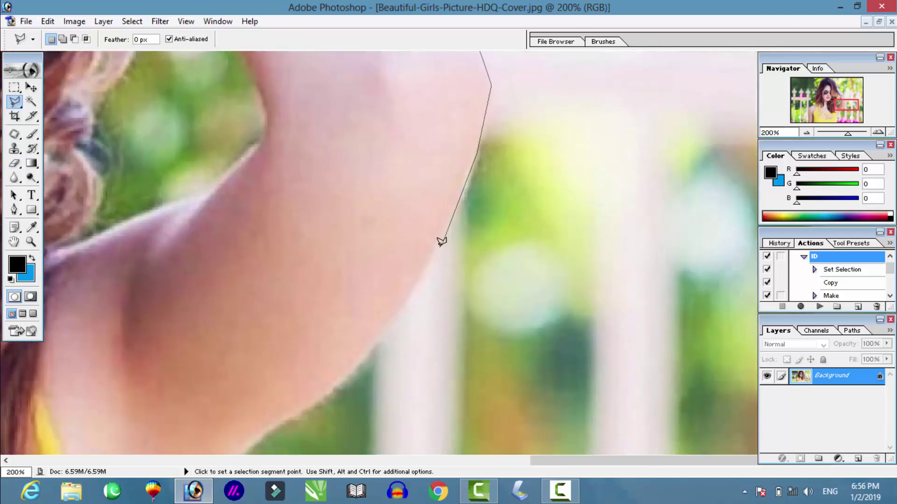
{"action": "left_click", "coordinate": [374, 334]}
{"action": "left_click_drag", "start_coordinate": [374, 334], "coordinate": [462, 210]}
{"action": "left_click", "coordinate": [441, 219]}
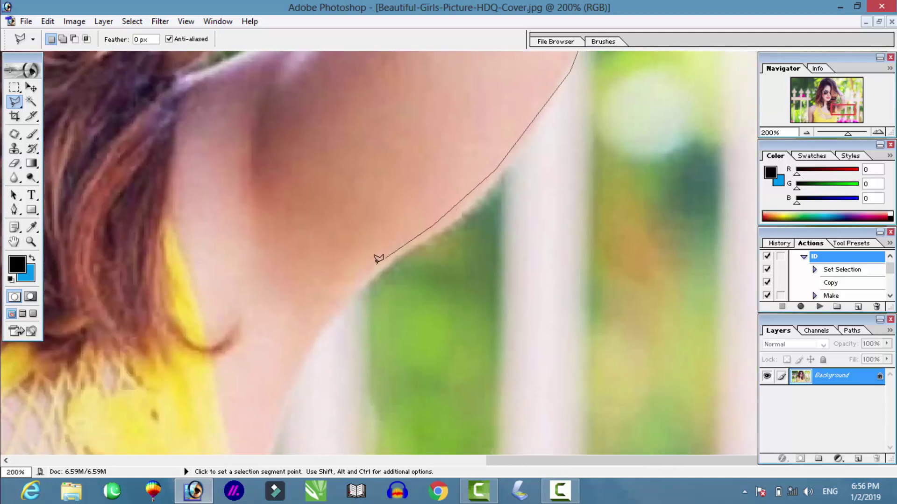
{"action": "left_click", "coordinate": [319, 334]}
{"action": "left_click_drag", "start_coordinate": [319, 334], "coordinate": [383, 89]}
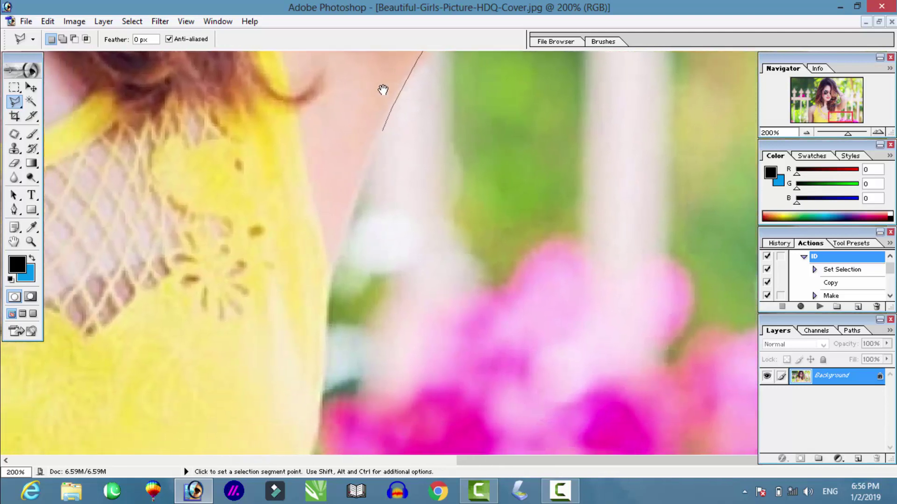
{"action": "left_click", "coordinate": [339, 241]}
{"action": "left_click_drag", "start_coordinate": [310, 124], "coordinate": [319, 135]}
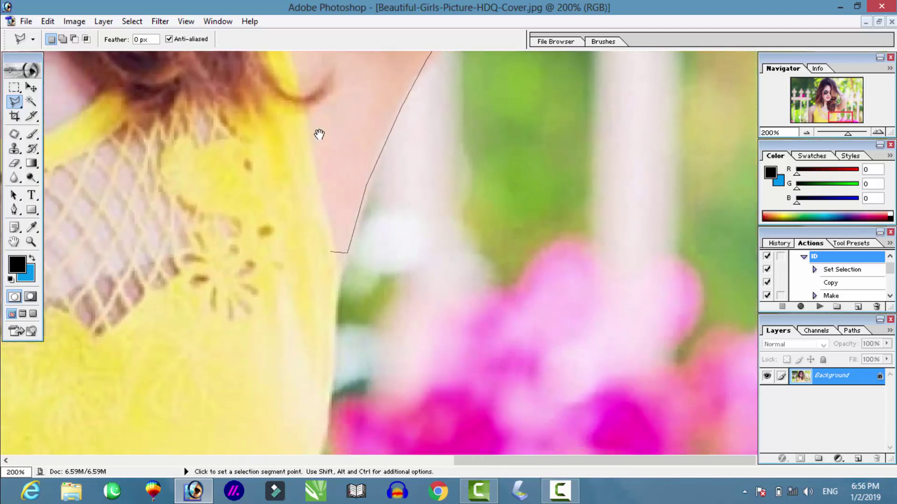
{"action": "left_click", "coordinate": [335, 326]}
Step: Run the outline along the bottom edge and around the image corners, closing it at the start point
{"action": "key", "text": "ctrl+minus"}
{"action": "key", "text": "ctrl+minus"}
{"action": "key", "text": "ctrl+minus"}
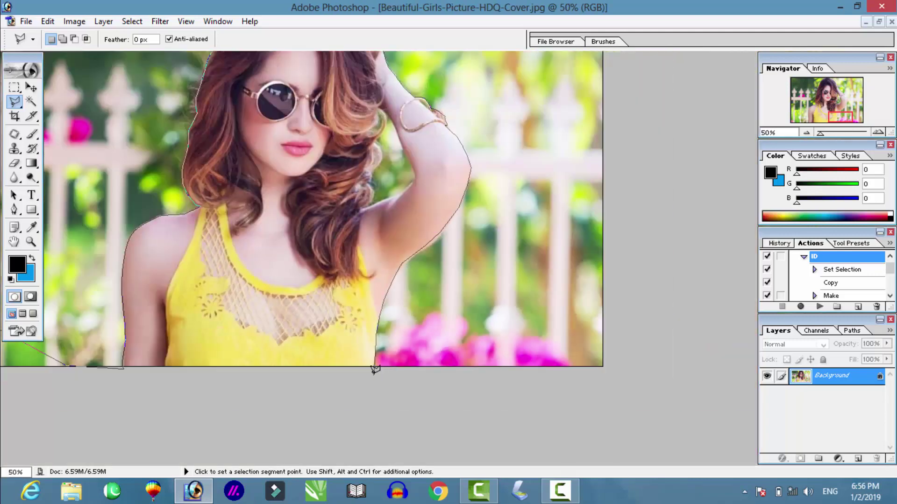
{"action": "left_click", "coordinate": [374, 369]}
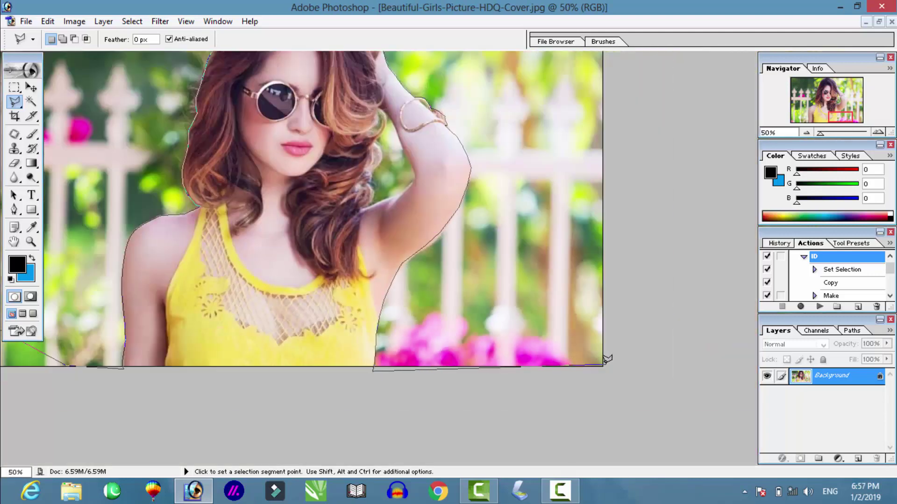
{"action": "left_click", "coordinate": [605, 365]}
{"action": "key", "text": "ctrl+minus"}
{"action": "key", "text": "ctrl+minus"}
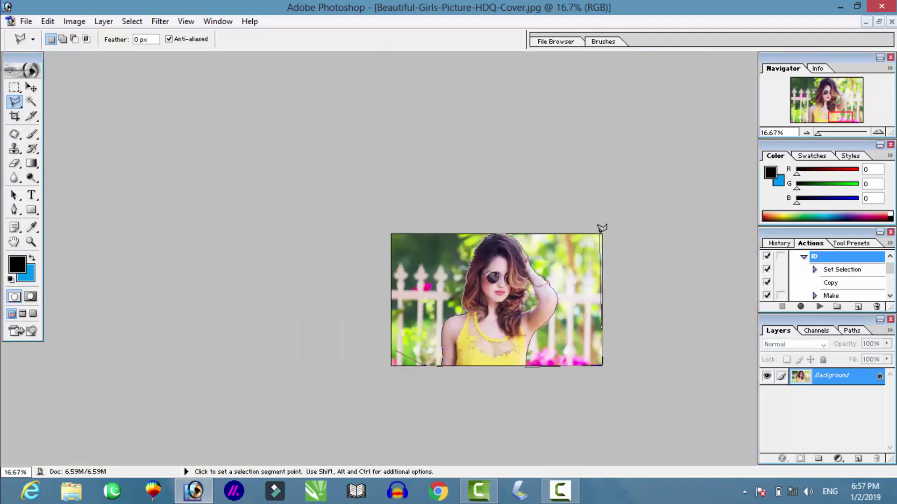
{"action": "left_click", "coordinate": [392, 234]}
{"action": "left_click", "coordinate": [393, 365]}
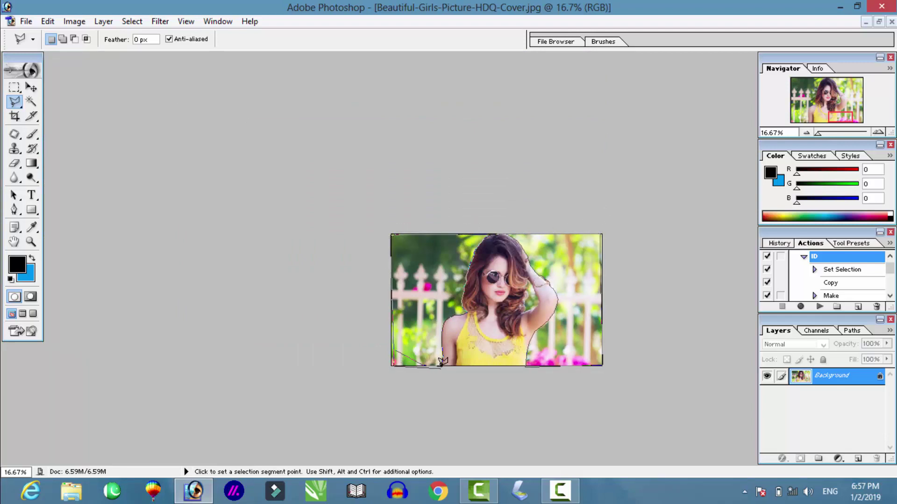
{"action": "key", "text": "ctrl+plus"}
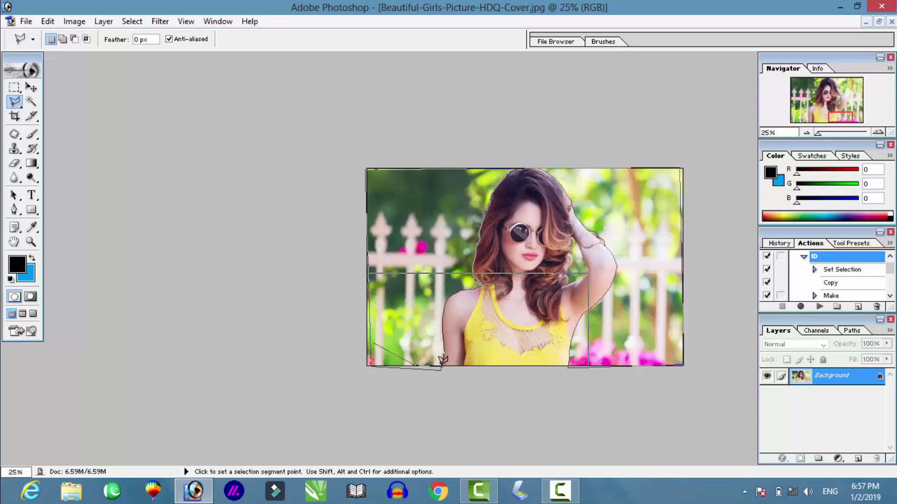
{"action": "key", "text": "ctrl+plus"}
{"action": "key", "text": "ctrl+plus"}
{"action": "key", "text": "ctrl+plus"}
{"action": "key", "text": "ctrl+plus"}
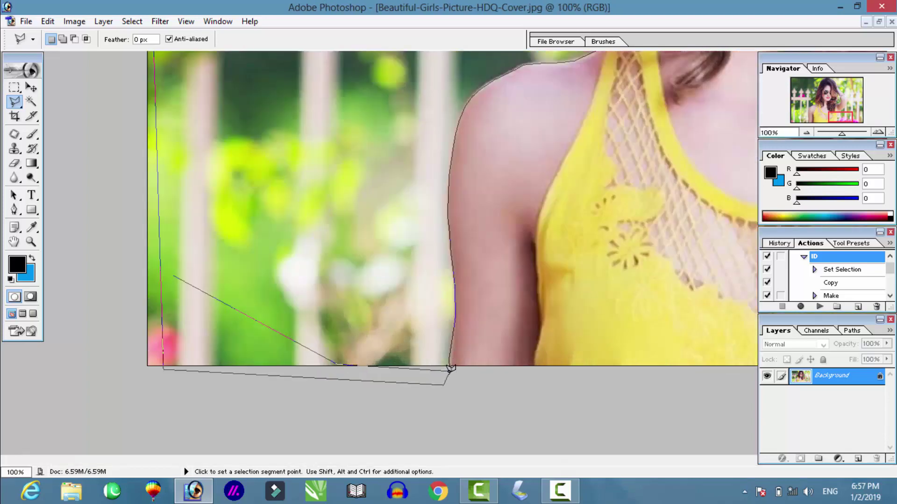
{"action": "left_click", "coordinate": [451, 369]}
{"action": "key", "text": "ctrl+minus"}
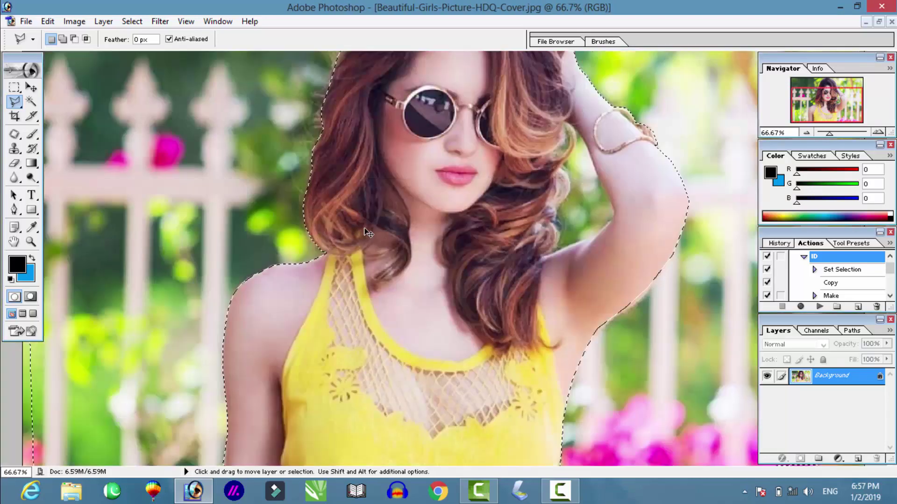
{"action": "key", "text": "ctrl+minus"}
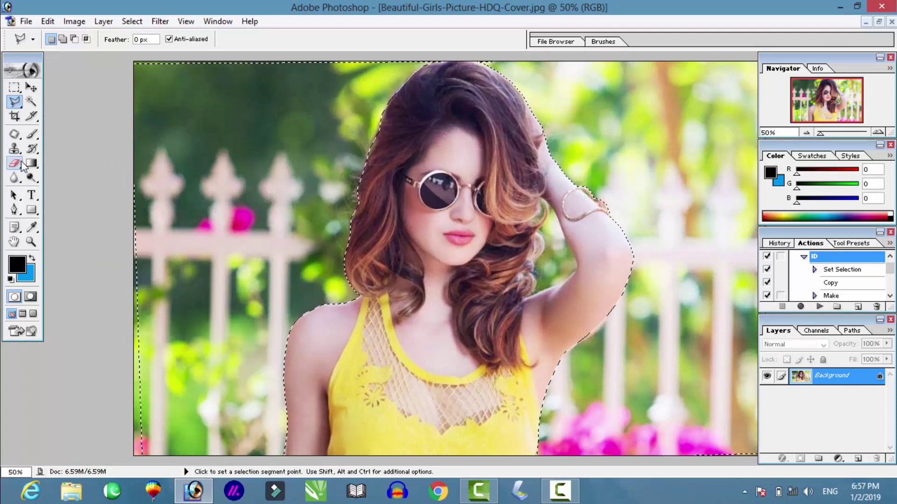
Step: Clear the background near the pink flower with the Magic Eraser, delete the selected area, and deselect
{"action": "left_click", "coordinate": [19, 165]}
{"action": "left_click", "coordinate": [17, 163]}
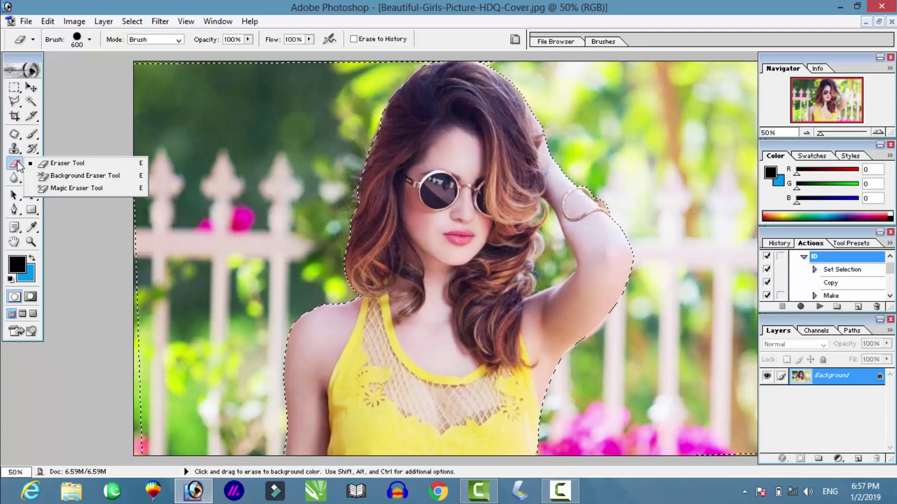
{"action": "left_click", "coordinate": [62, 188]}
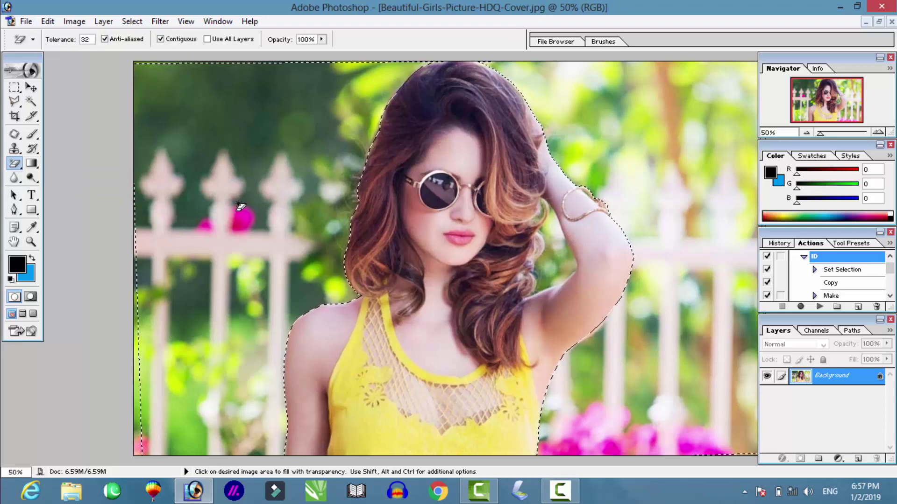
{"action": "left_click", "coordinate": [240, 207]}
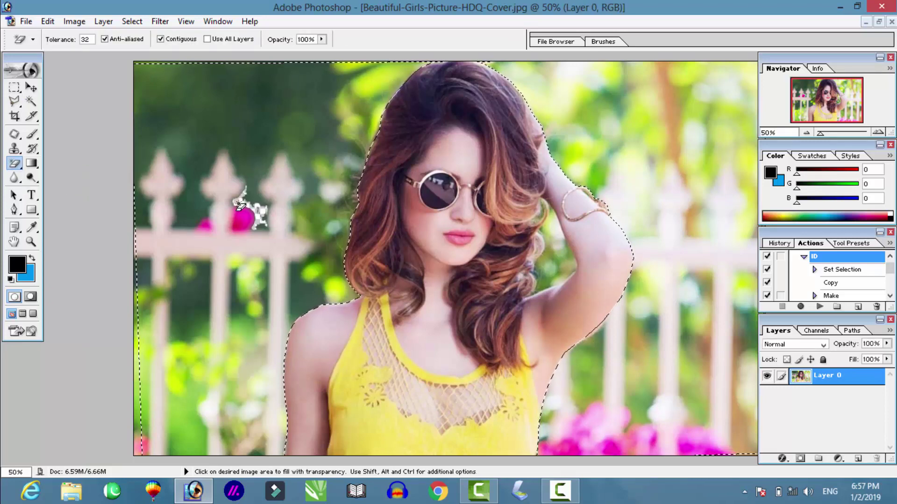
{"action": "key", "text": "Delete"}
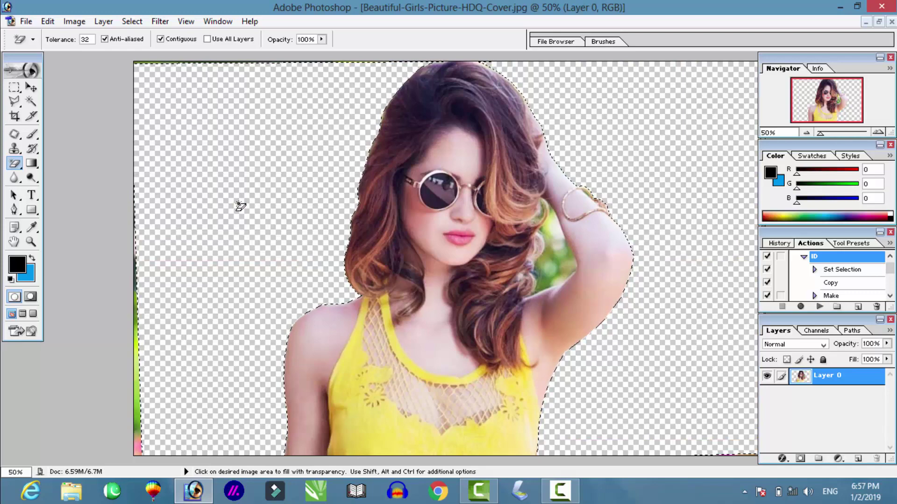
{"action": "key", "text": "ctrl"}
{"action": "key", "text": "ctrl+d"}
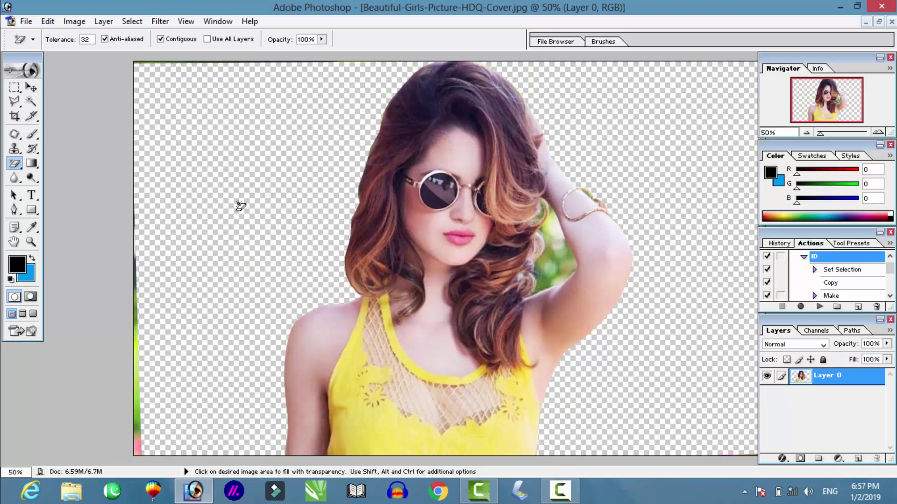
{"action": "key", "text": "ctrl+plus"}
{"action": "key", "text": "ctrl+plus"}
{"action": "key", "text": "ctrl+plus"}
{"action": "key", "text": "ctrl+plus"}
{"action": "key", "text": "ctrl+plus"}
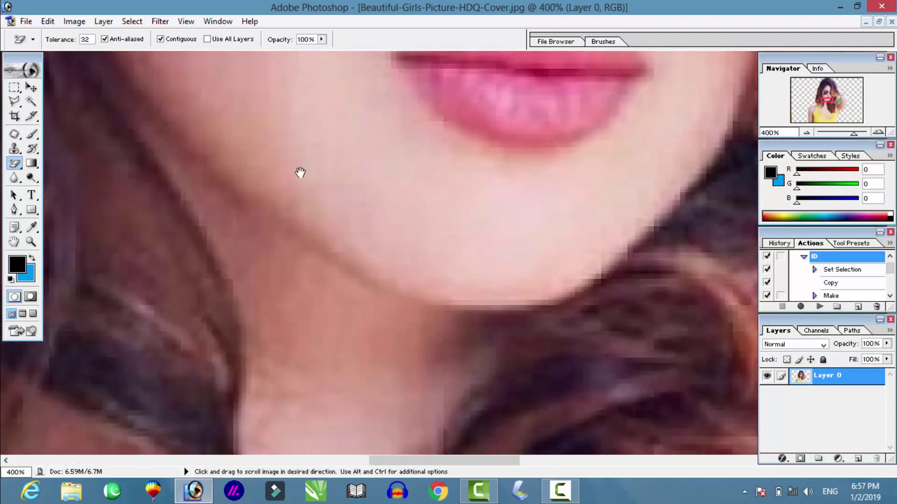
Step: Start a Polygonal Lasso outline along the neck edge of the green gap
{"action": "left_click_drag", "start_coordinate": [300, 173], "coordinate": [62, 194]}
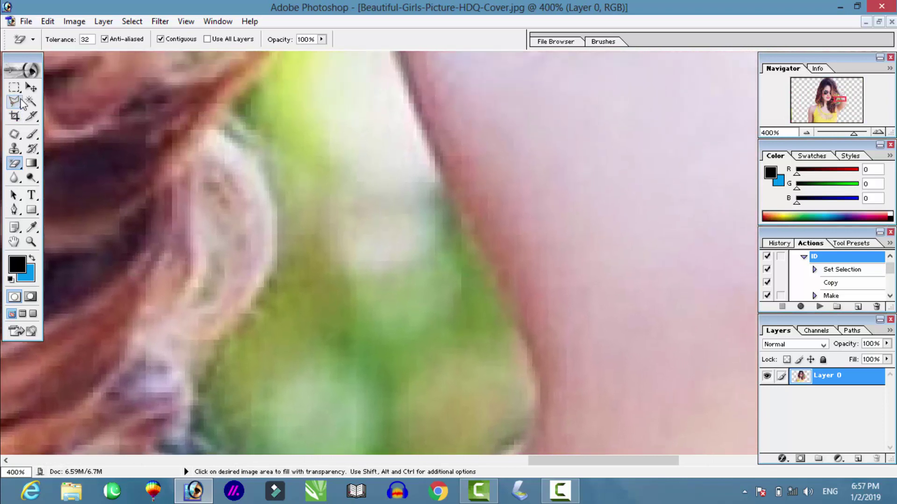
{"action": "left_click", "coordinate": [14, 101]}
{"action": "left_click_drag", "start_coordinate": [179, 140], "coordinate": [274, 146]}
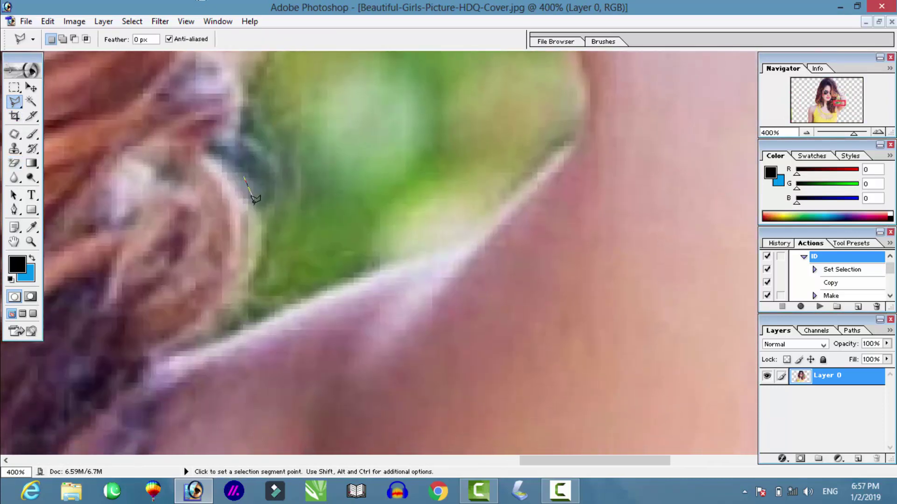
{"action": "left_click", "coordinate": [172, 359]}
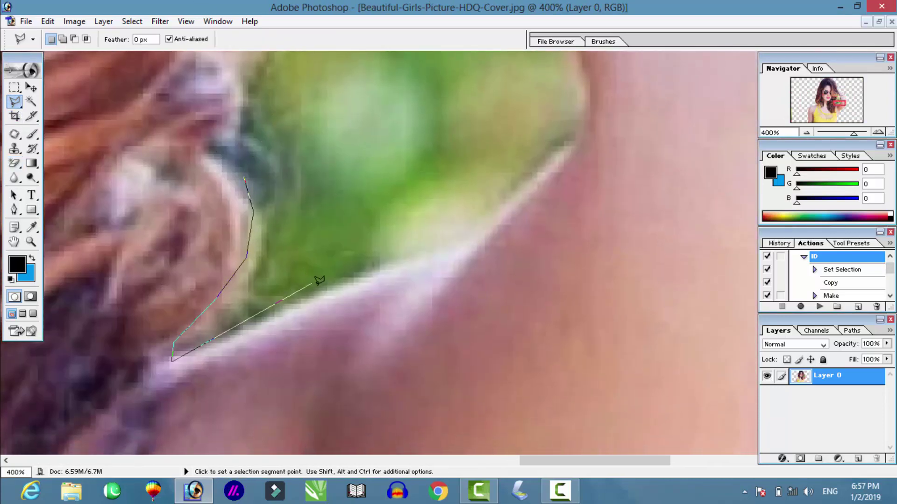
{"action": "left_click", "coordinate": [348, 284]}
{"action": "left_click", "coordinate": [453, 250]}
{"action": "left_click", "coordinate": [579, 154]}
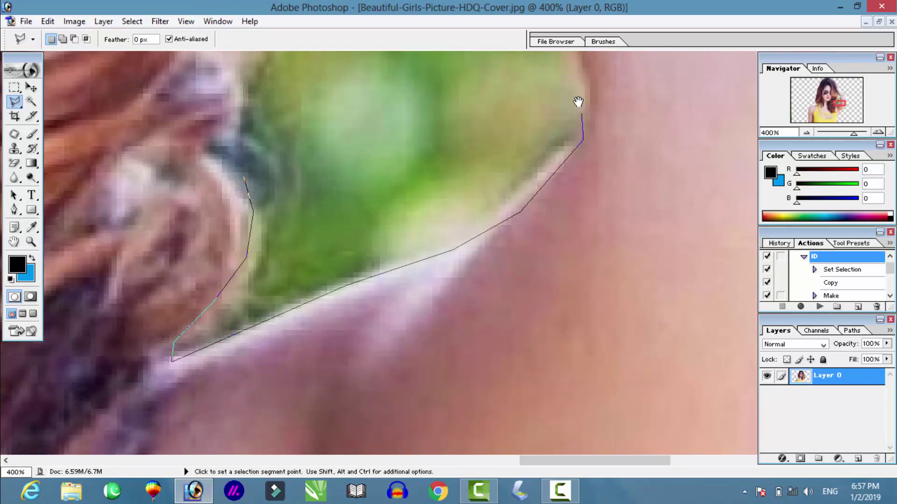
{"action": "left_click_drag", "start_coordinate": [581, 97], "coordinate": [566, 297]}
{"action": "left_click_drag", "start_coordinate": [444, 136], "coordinate": [507, 164]}
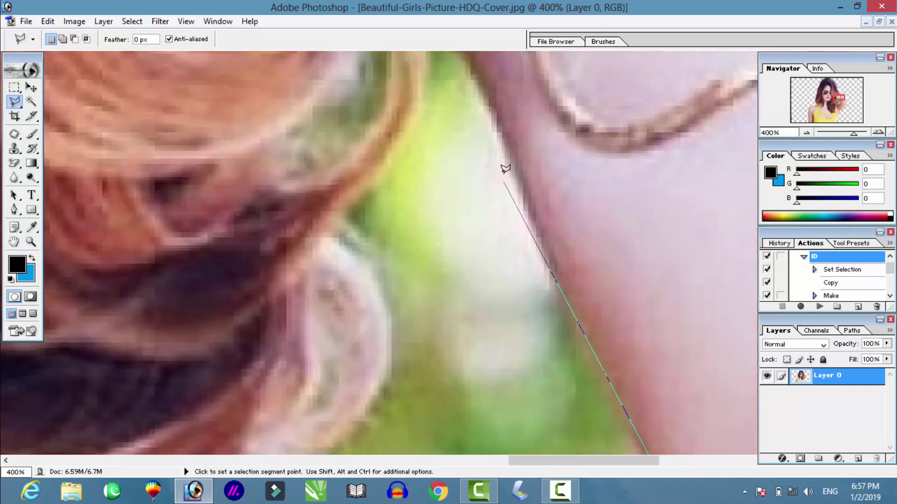
{"action": "left_click_drag", "start_coordinate": [495, 127], "coordinate": [516, 216]}
{"action": "left_click", "coordinate": [483, 184]}
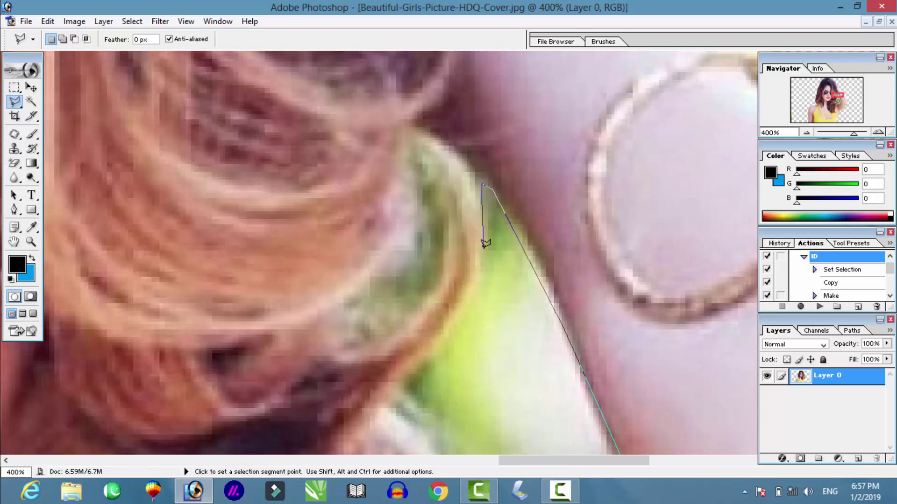
Step: Trace the hair edge, close the outline, and delete the green patch to transparency
{"action": "left_click", "coordinate": [398, 389]}
{"action": "mouse_move", "coordinate": [398, 389]}
{"action": "left_mouse_down"}
{"action": "mouse_move", "coordinate": [365, 208]}
{"action": "mouse_move", "coordinate": [410, 45]}
{"action": "left_mouse_up"}
{"action": "left_click", "coordinate": [393, 186]}
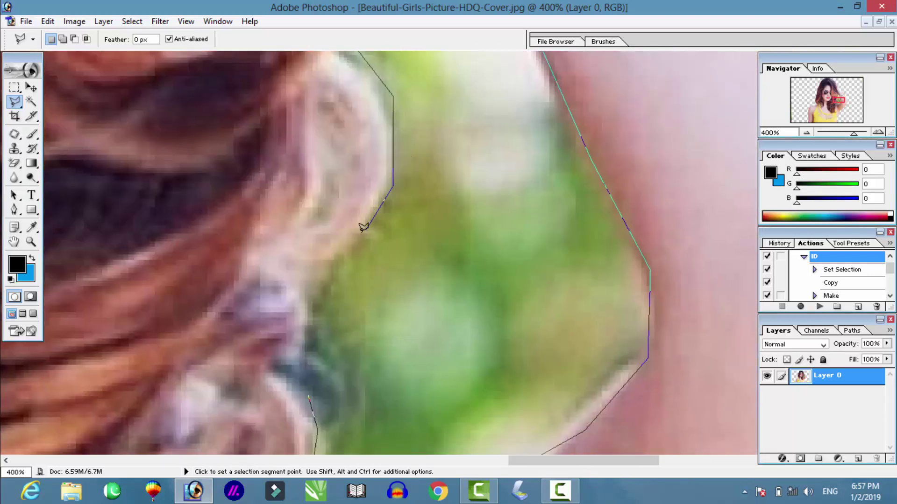
{"action": "left_click", "coordinate": [332, 279]}
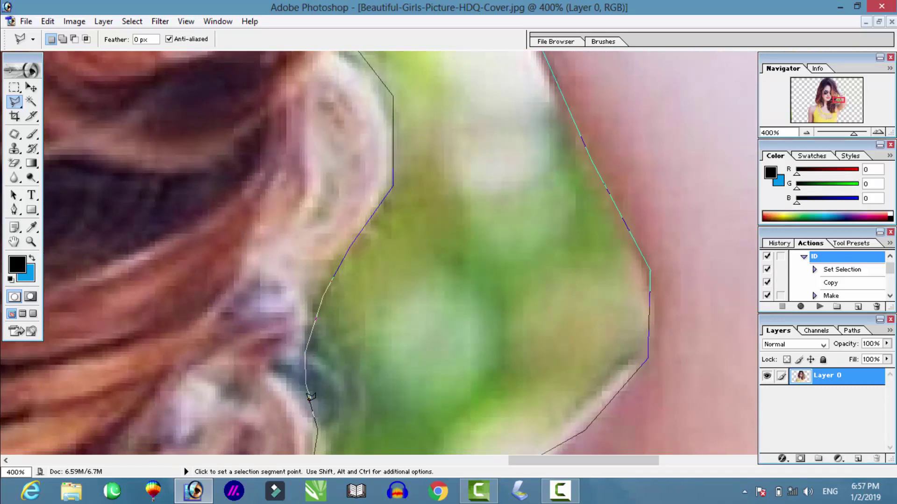
{"action": "double_click", "coordinate": [310, 397]}
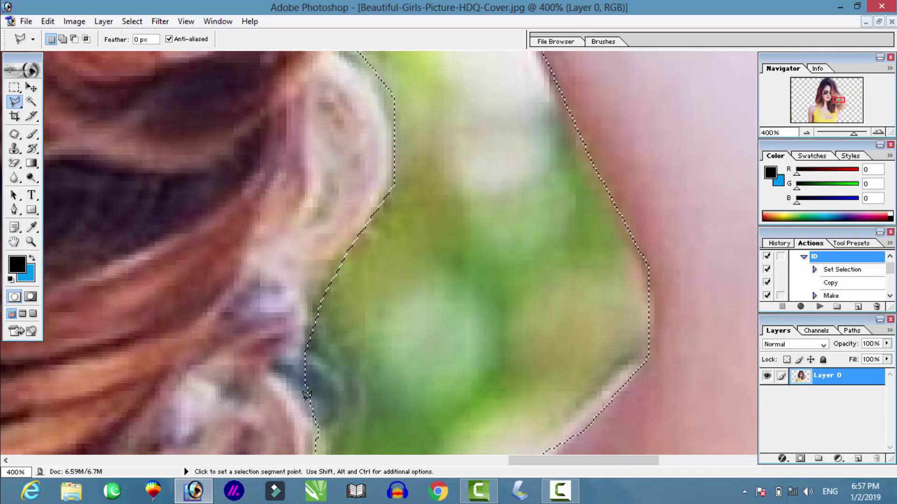
{"action": "key", "text": "Delete"}
{"action": "key", "text": "ctrl+d"}
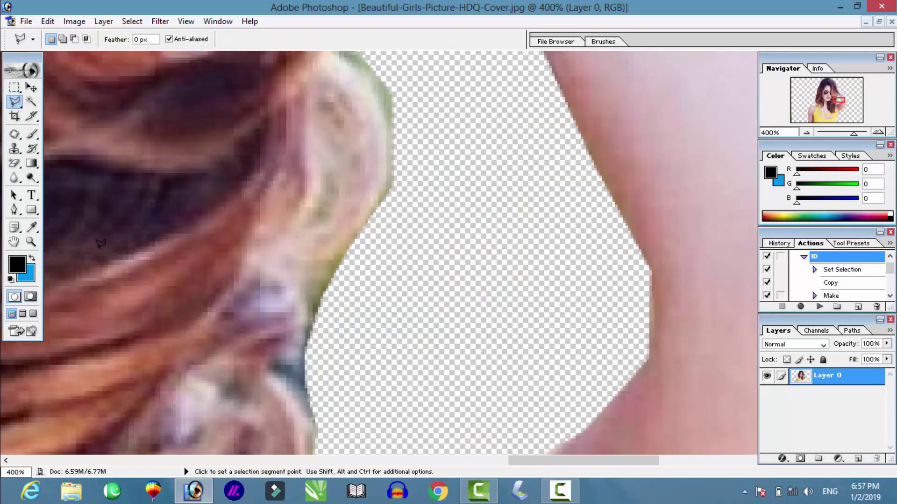
Step: Switch to the plain Eraser Tool with a 30 px brush
{"action": "left_click", "coordinate": [14, 163]}
{"action": "right_click", "coordinate": [14, 163]}
{"action": "left_click", "coordinate": [70, 165]}
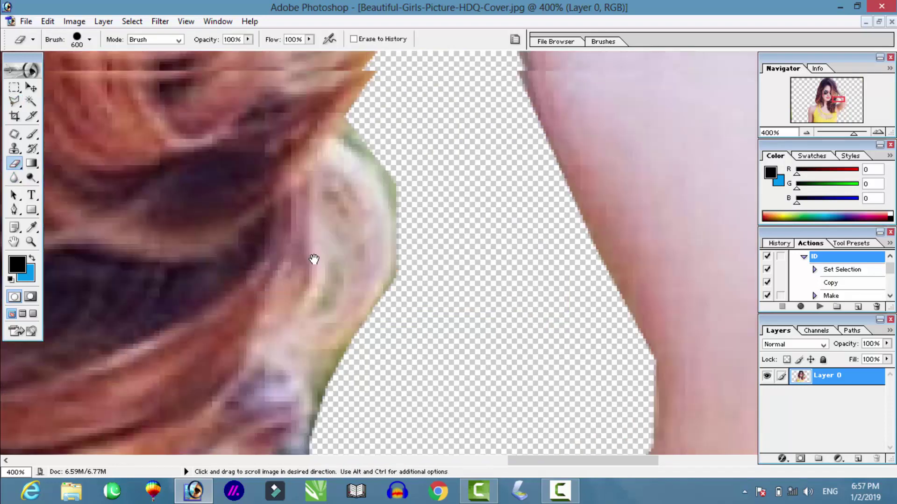
{"action": "left_click_drag", "start_coordinate": [315, 256], "coordinate": [480, 274]}
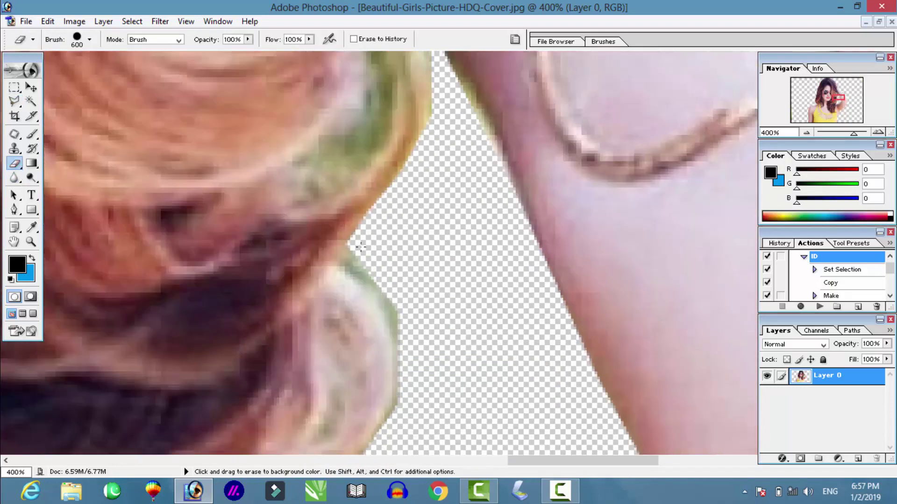
{"action": "key", "text": "bracketleft"}
{"action": "key", "text": "bracketleft"}
{"action": "key", "text": "bracketleft"}
{"action": "key", "text": "bracketleft"}
{"action": "key", "text": "bracketleft"}
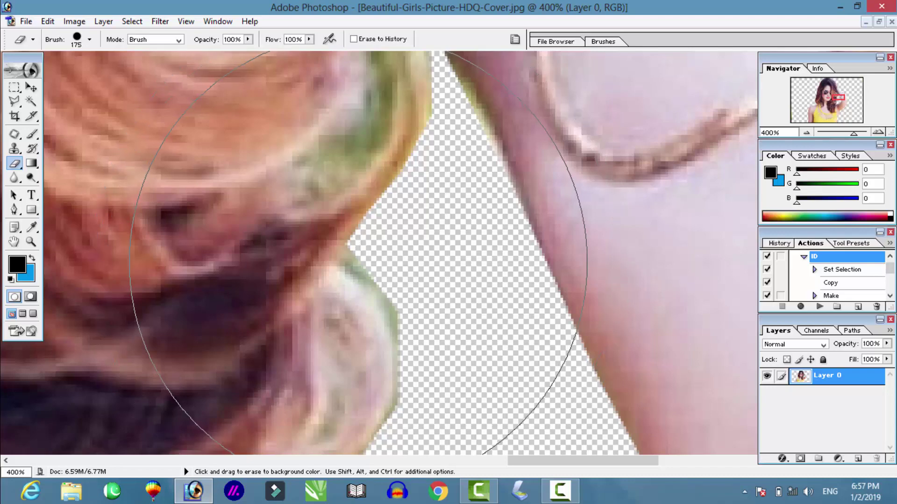
{"action": "key", "text": "bracketleft"}
{"action": "key", "text": "bracketleft"}
{"action": "key", "text": "bracketleft"}
{"action": "key", "text": "bracketright"}
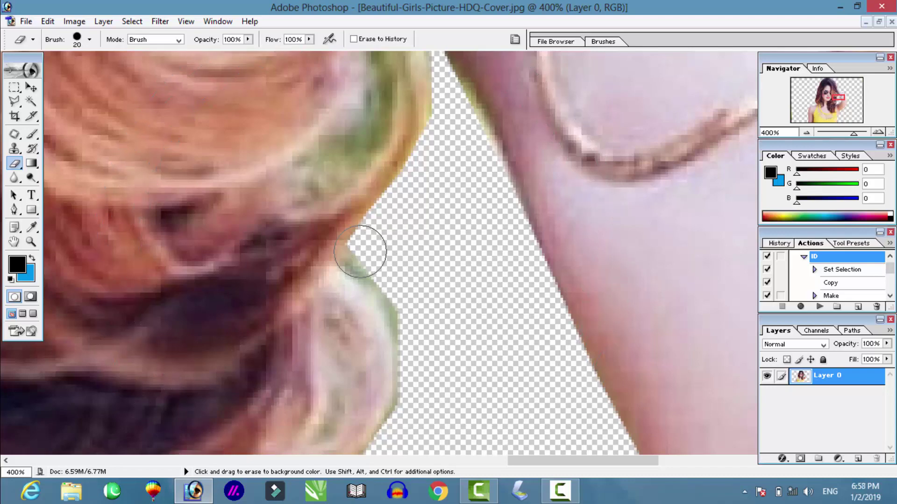
{"action": "key", "text": "bracketright"}
Step: Erase the green fringe along the hair edge, refining it with a 10 px brush
{"action": "left_click", "coordinate": [381, 256]}
{"action": "mouse_move", "coordinate": [380, 256]}
{"action": "left_mouse_down"}
{"action": "mouse_move", "coordinate": [416, 324]}
{"action": "mouse_move", "coordinate": [416, 415]}
{"action": "left_mouse_up"}
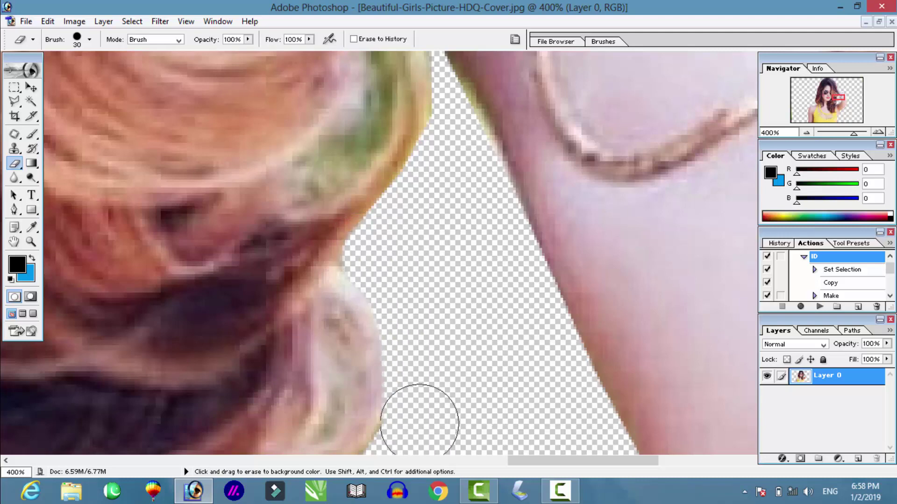
{"action": "left_click_drag", "start_coordinate": [430, 375], "coordinate": [467, 216]}
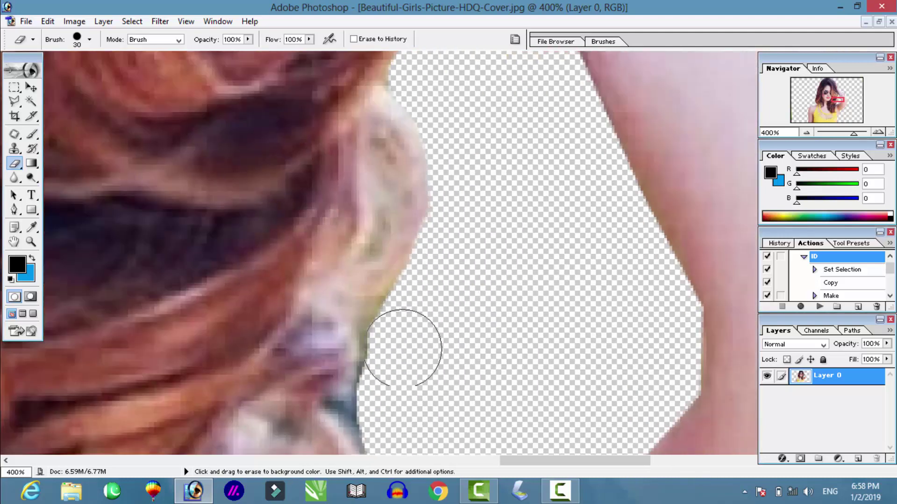
{"action": "mouse_move", "coordinate": [394, 420]}
{"action": "left_mouse_down"}
{"action": "mouse_move", "coordinate": [460, 293]}
{"action": "mouse_move", "coordinate": [461, 369]}
{"action": "left_mouse_up"}
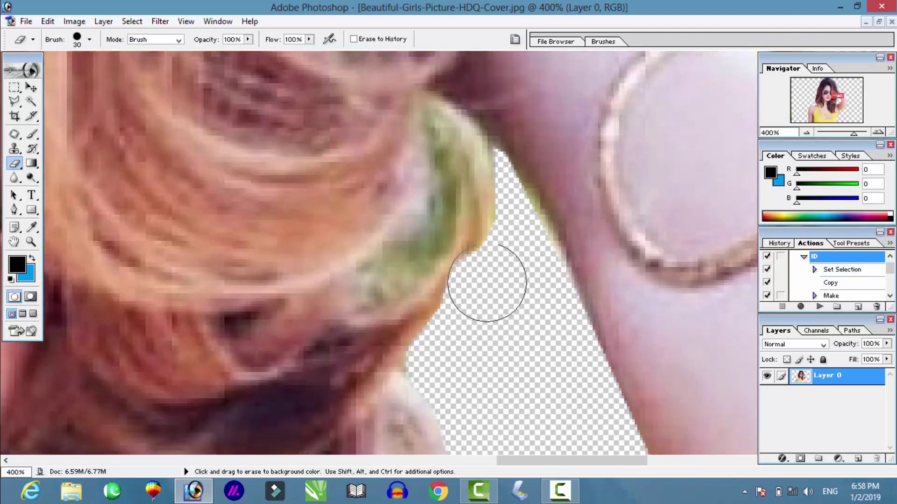
{"action": "key", "text": "bracketleft"}
{"action": "key", "text": "bracketleft"}
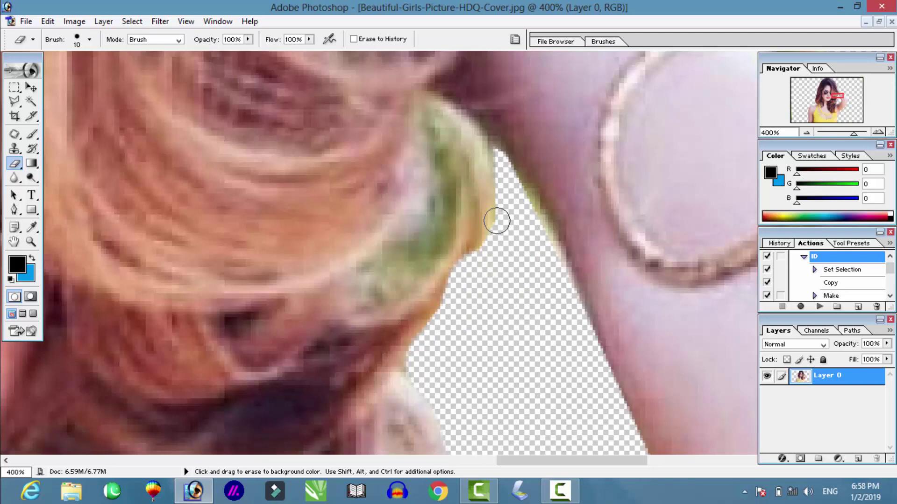
{"action": "mouse_move", "coordinate": [498, 208]}
{"action": "left_mouse_down"}
{"action": "mouse_move", "coordinate": [474, 271]}
{"action": "mouse_move", "coordinate": [490, 184]}
{"action": "left_mouse_up"}
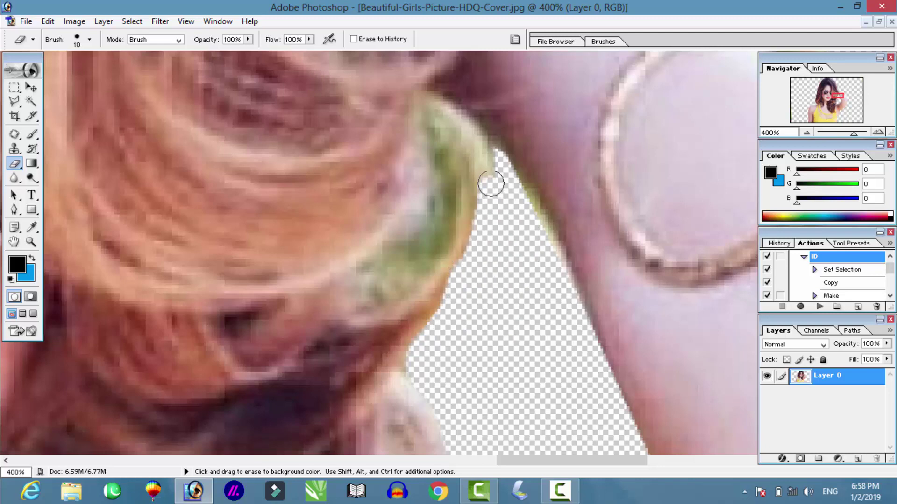
{"action": "left_click_drag", "start_coordinate": [466, 280], "coordinate": [310, 267]}
{"action": "mouse_move", "coordinate": [514, 261]}
{"action": "left_mouse_down"}
{"action": "mouse_move", "coordinate": [444, 240]}
{"action": "mouse_move", "coordinate": [373, 340]}
{"action": "left_mouse_up"}
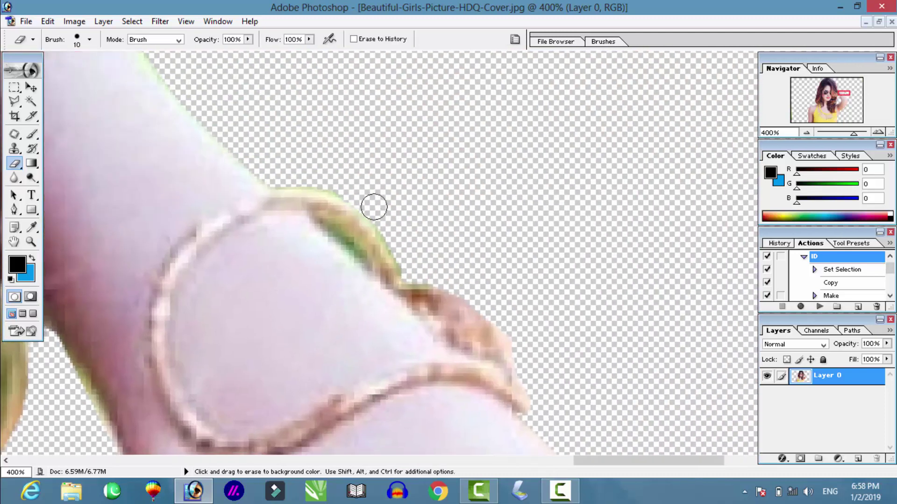
{"action": "key", "text": "ctrl+minus"}
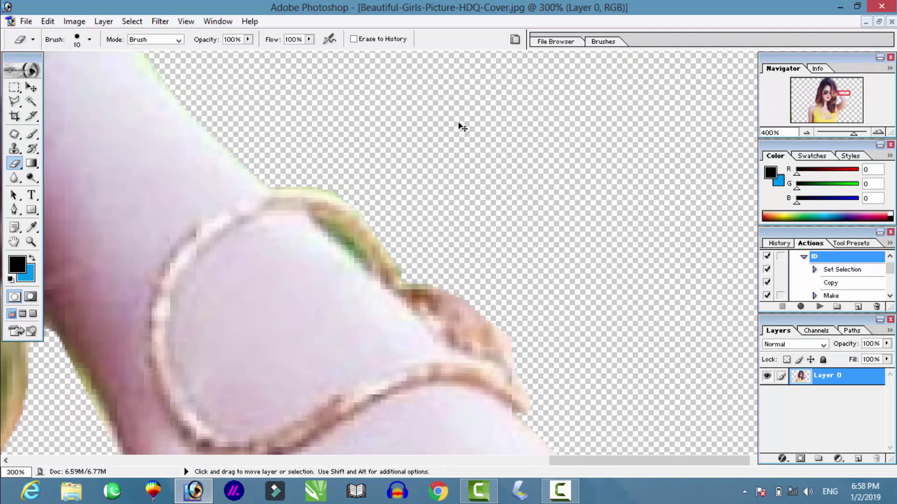
{"action": "key", "text": "ctrl+minus"}
{"action": "key", "text": "ctrl+minus"}
{"action": "key", "text": "ctrl+minus"}
{"action": "key", "text": "ctrl+minus"}
{"action": "key", "text": "ctrl+minus"}
{"action": "key", "text": "ctrl+minus"}
{"action": "key", "text": "ctrl+minus"}
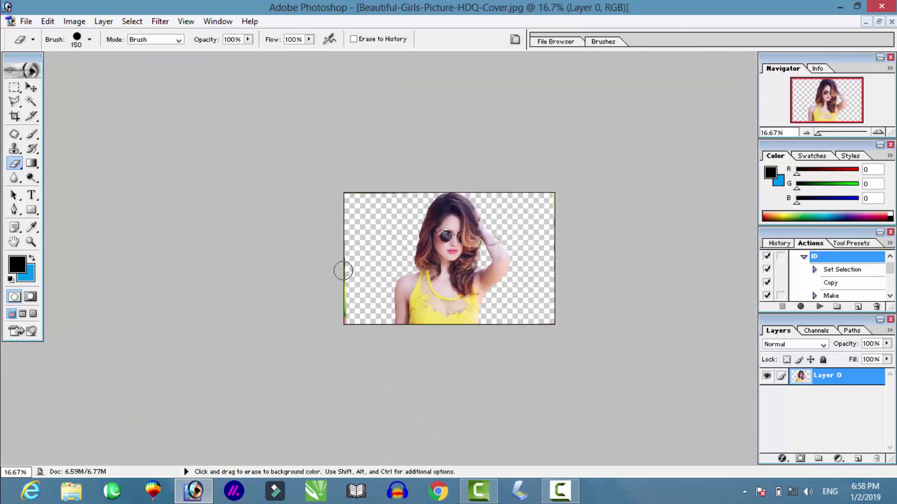
Step: Erase the green strip along the image's left edge with a 400 px eraser
{"action": "key", "text": "bracketright"}
{"action": "key", "text": "bracketright"}
{"action": "key", "text": "bracketright"}
{"action": "left_click_drag", "start_coordinate": [331, 292], "coordinate": [371, 300]}
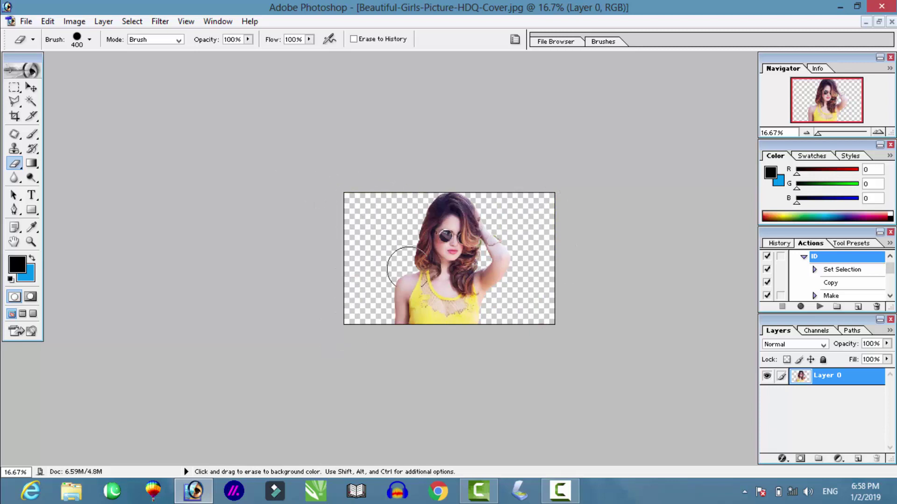
{"action": "left_click", "coordinate": [33, 89]}
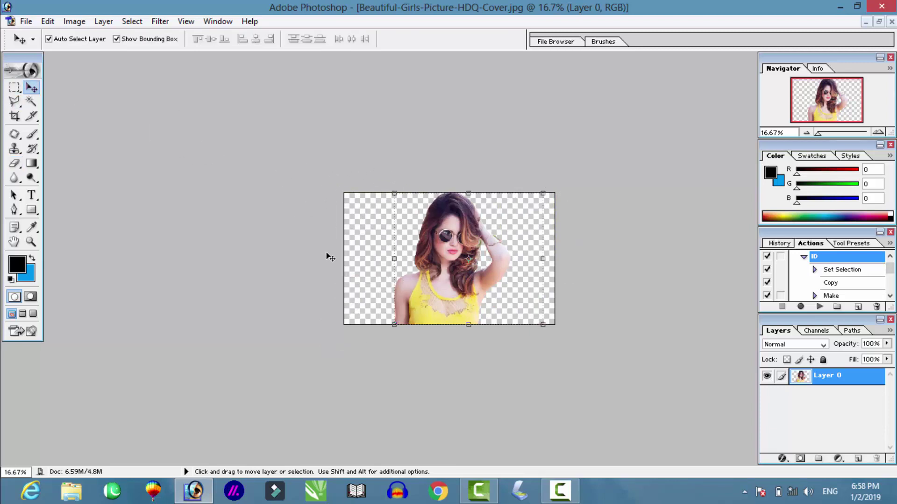